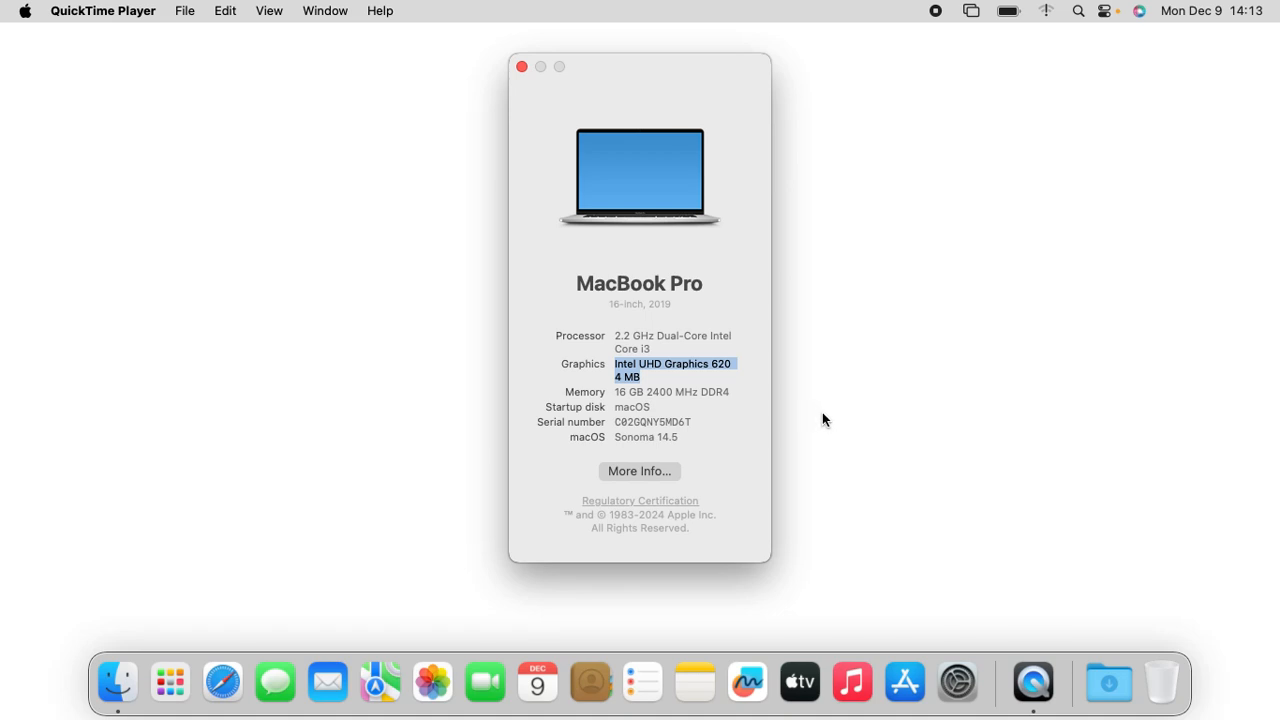
Step: Switch to Safari, search the web for "opencore configurator etechbox" and open Etechbox's Download Opencore Configurator page
left_click(822, 412)
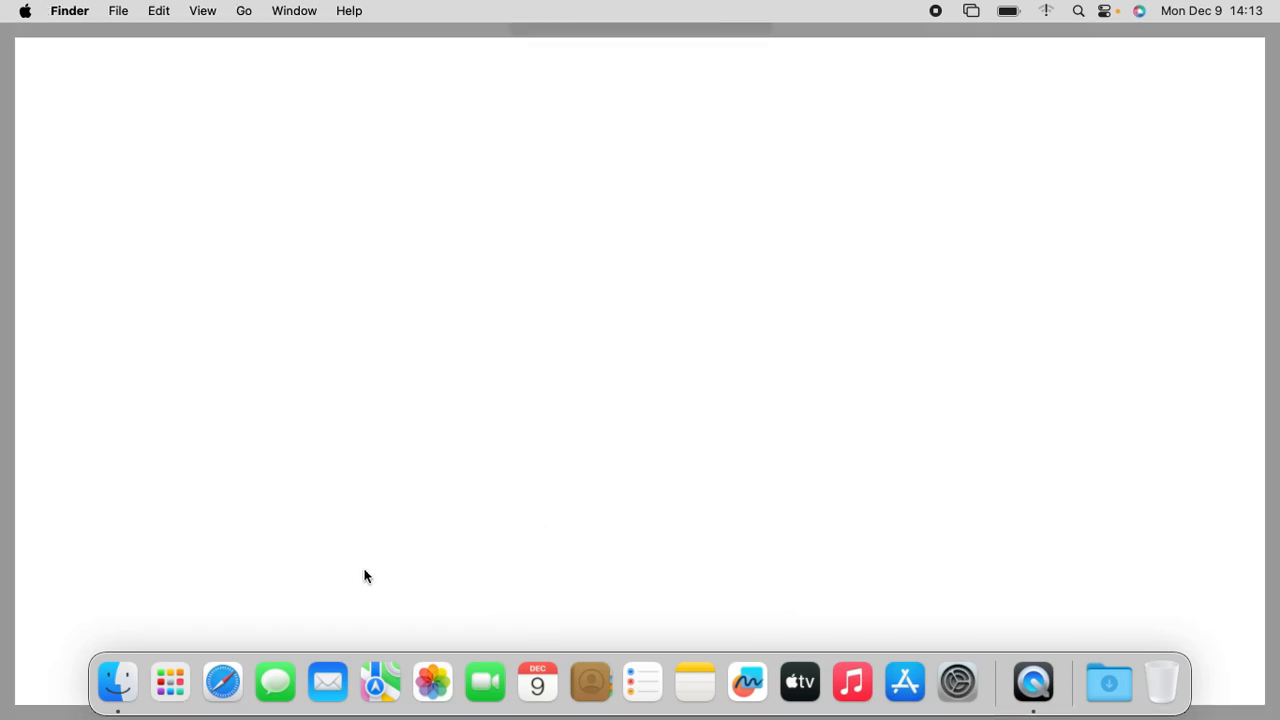
left_click(229, 660)
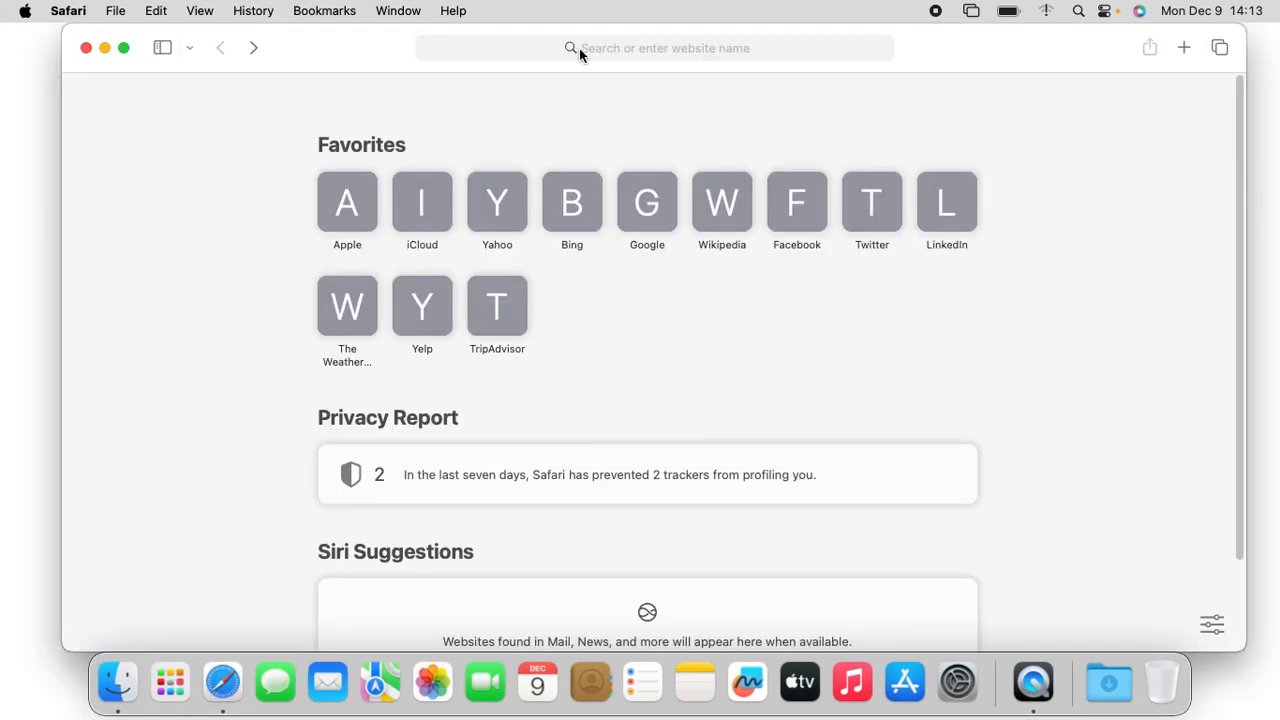
left_click(579, 48)
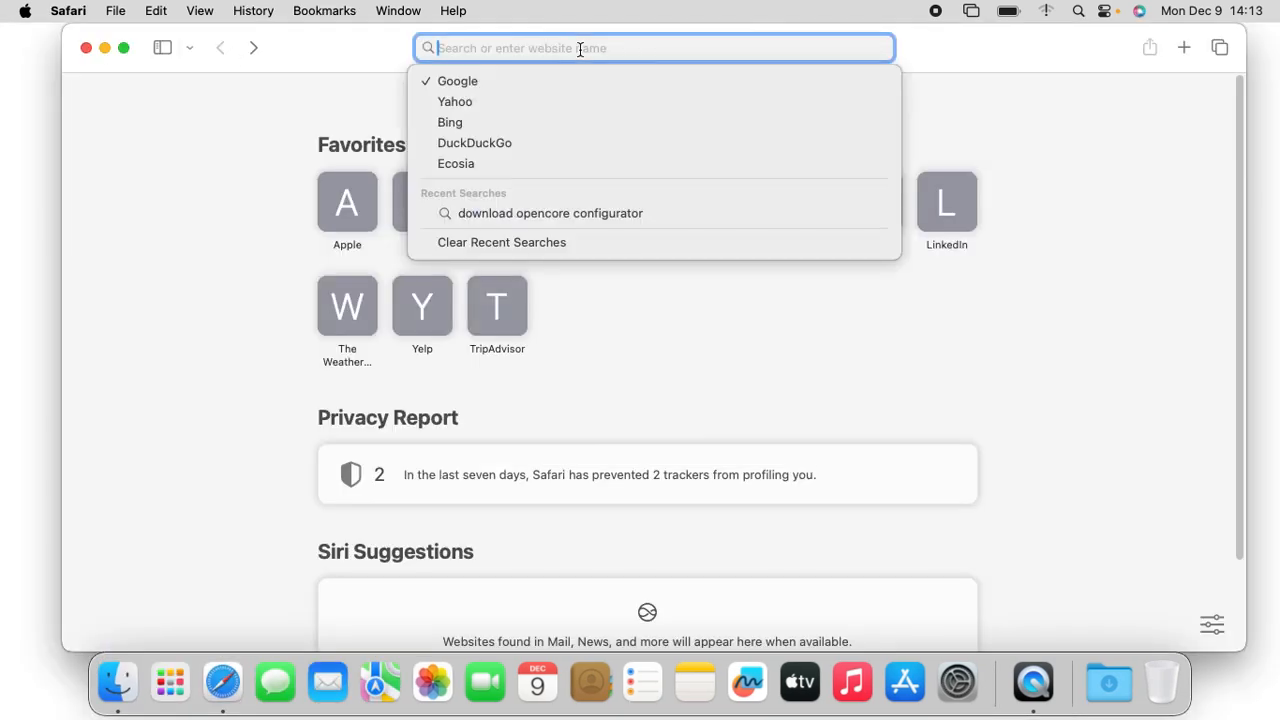
type("opencore configurator etechbox")
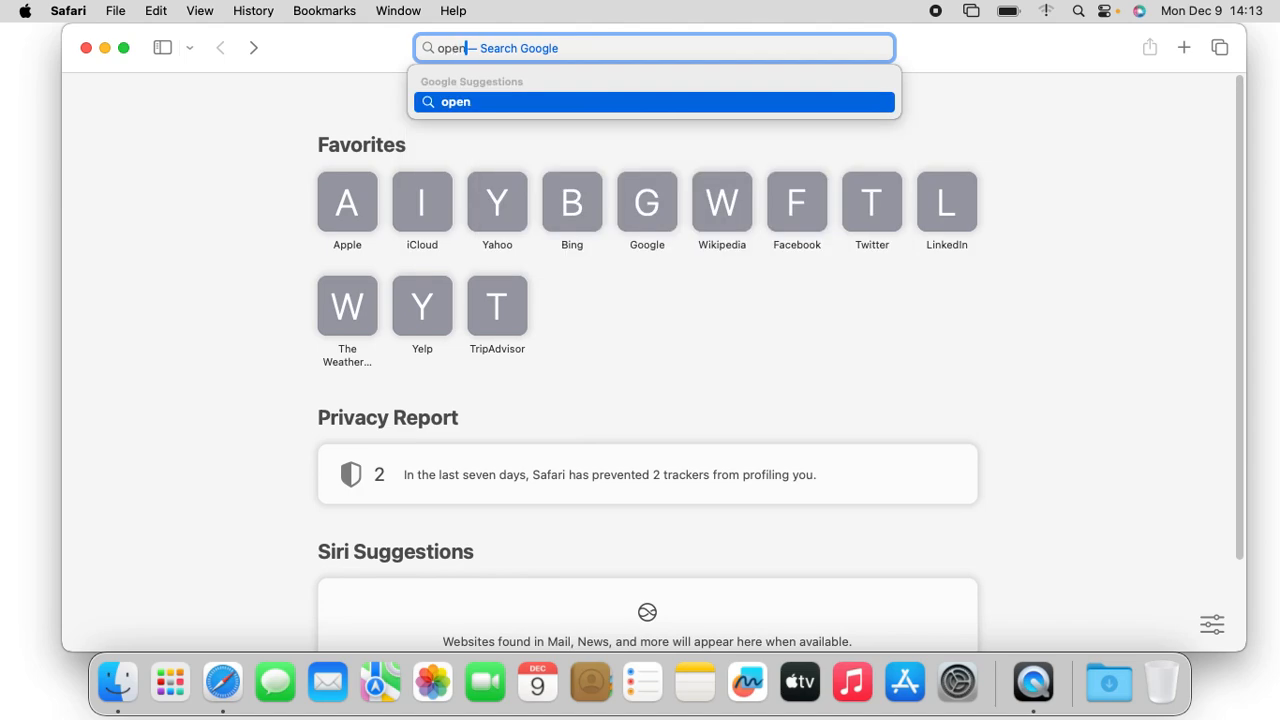
key("Return")
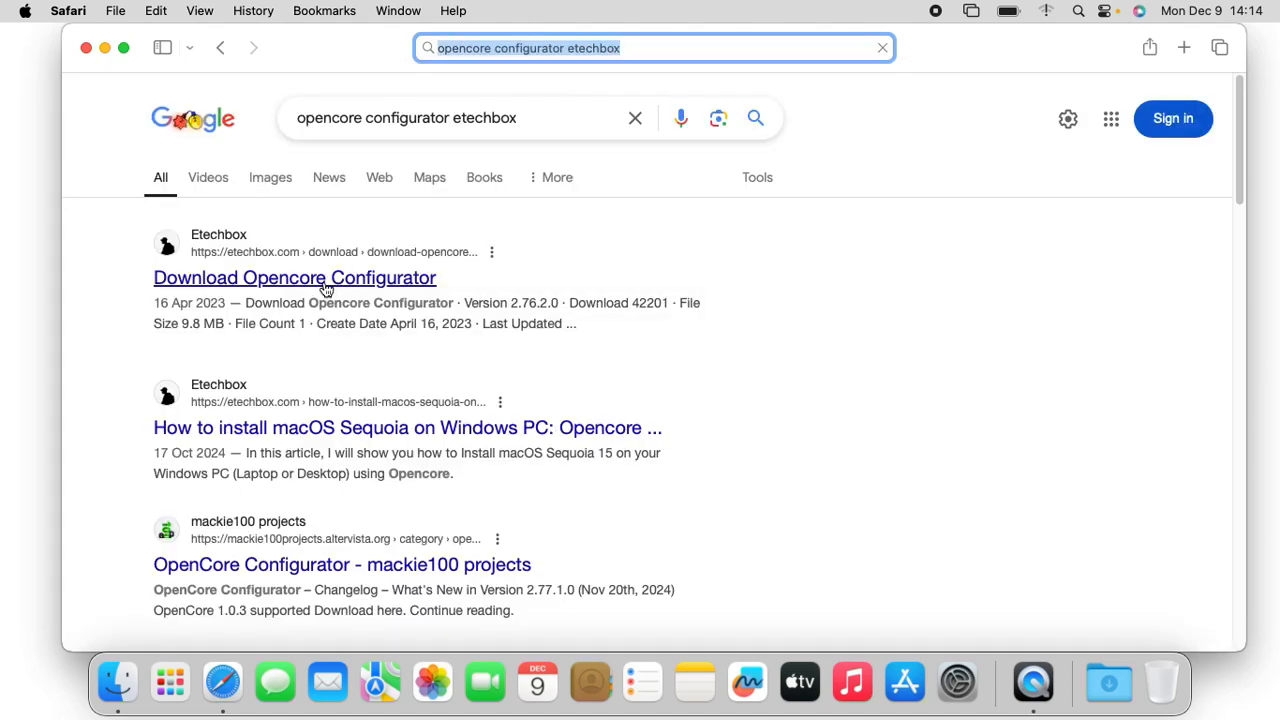
left_click(324, 286)
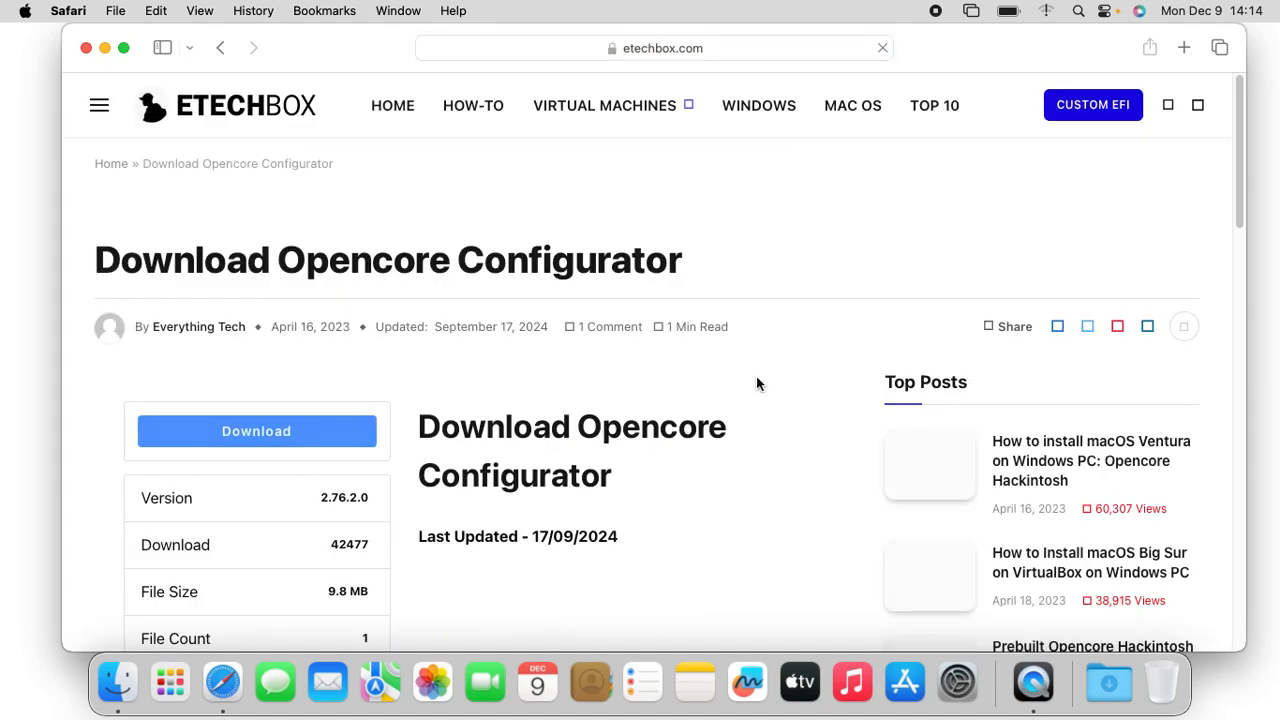
Step: Download OpenCore Configurator from the Etechbox page, allowing downloads from etechbox.com
scroll(756, 382, "down", 3)
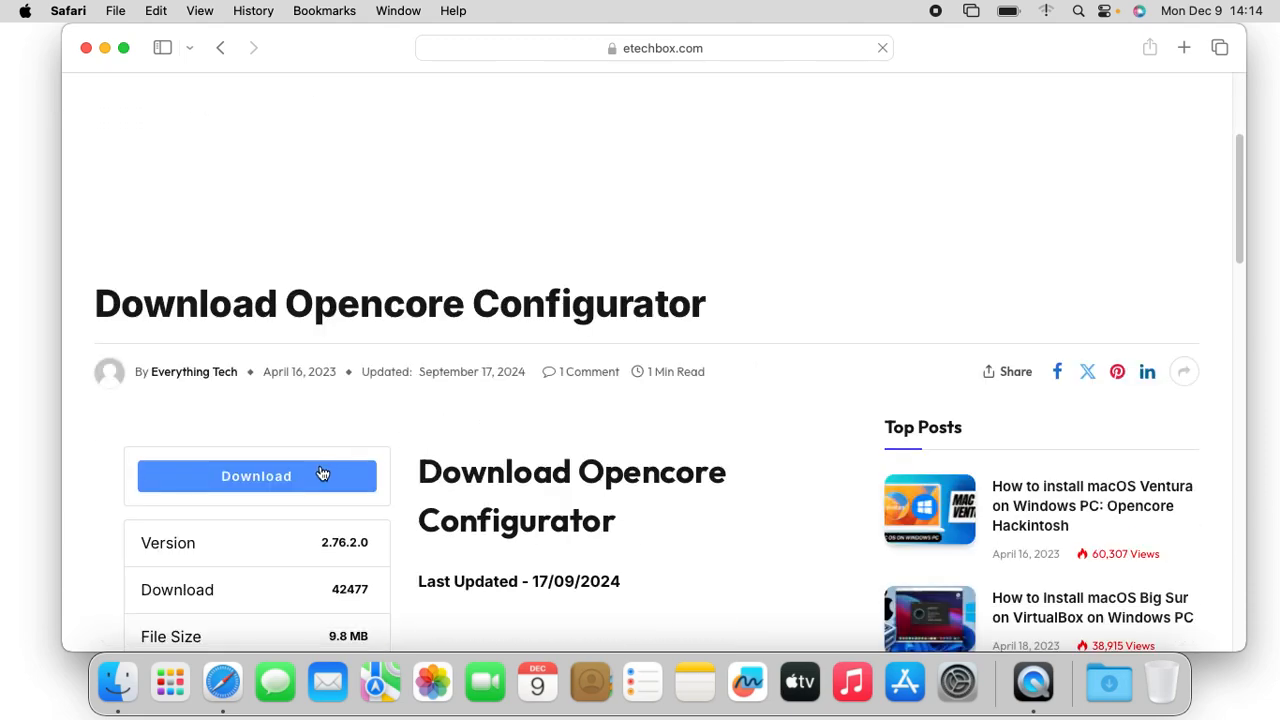
left_click(318, 474)
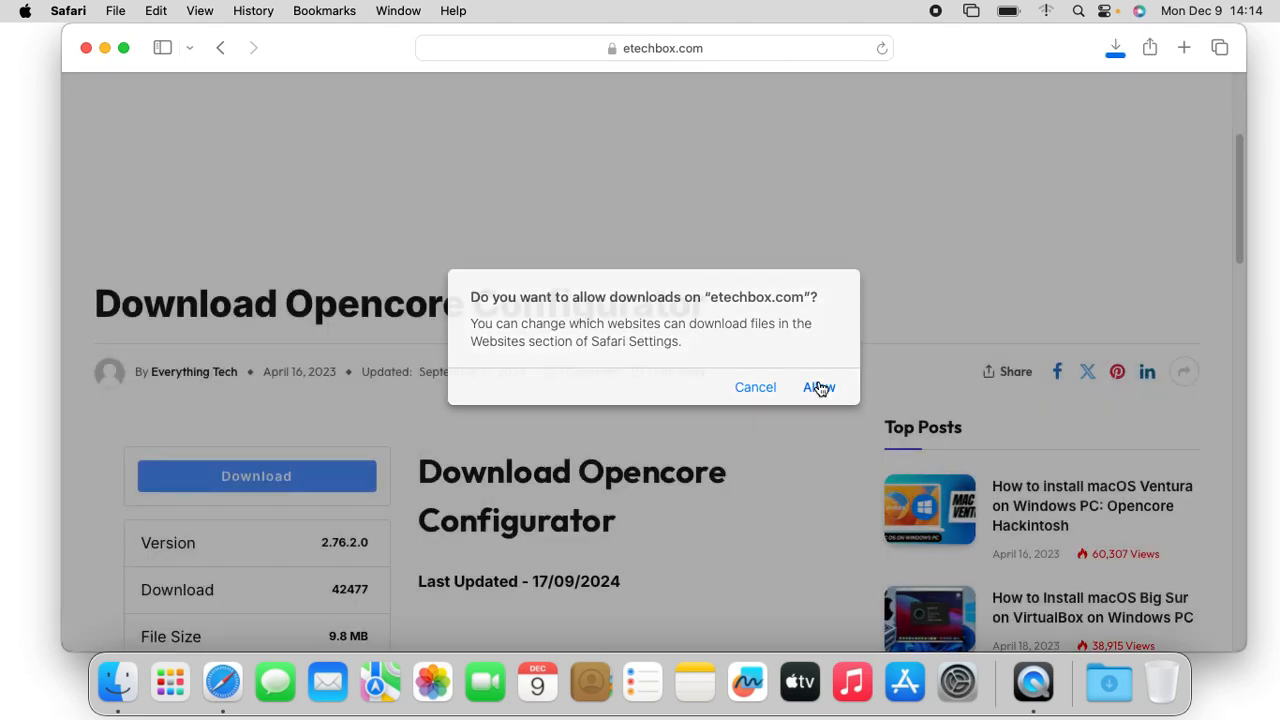
left_click(818, 384)
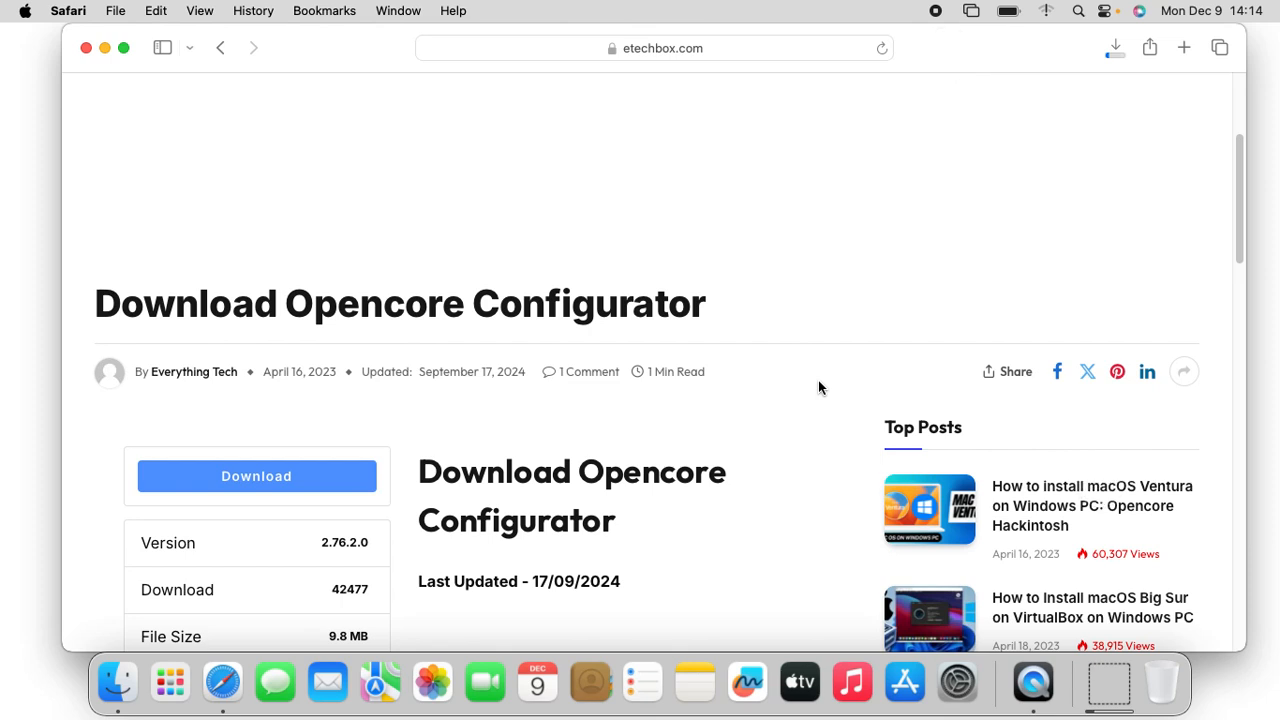
Step: Search the web for "dortania guide" and open the Getting Started page of Dortania's OpenCore Install Guide
left_click(684, 50)
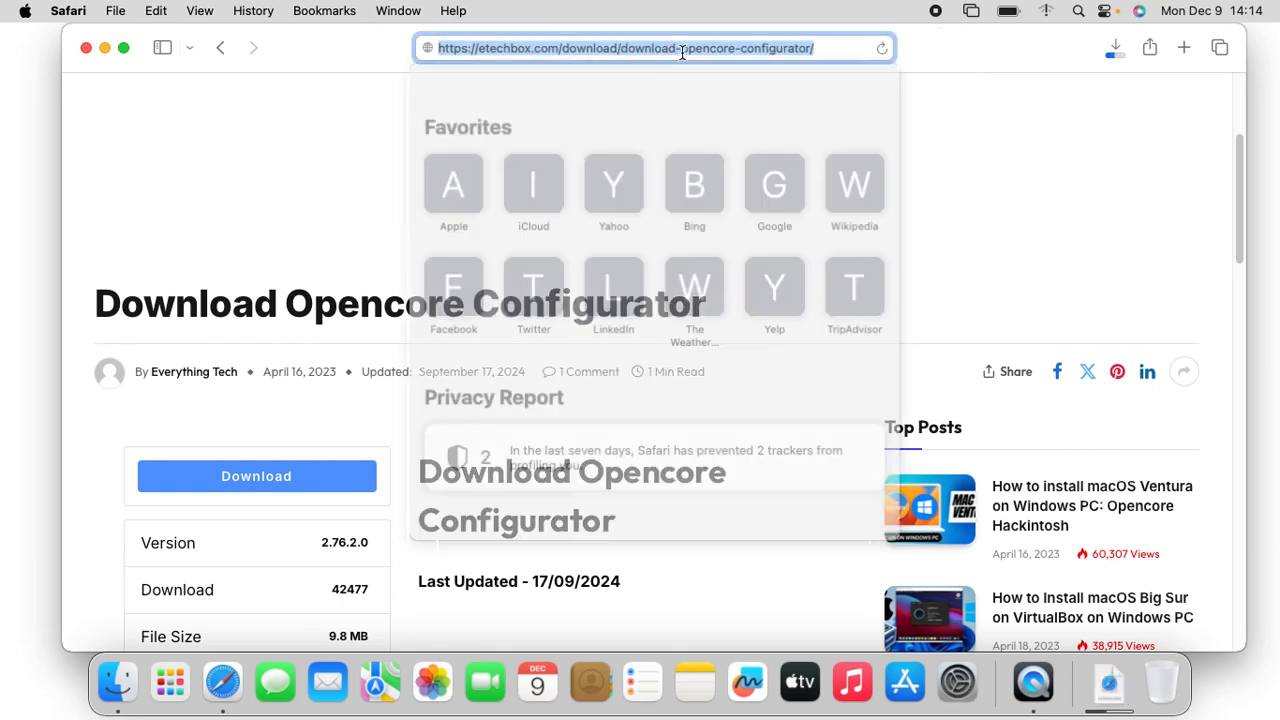
type("dortania guide")
key("Return")
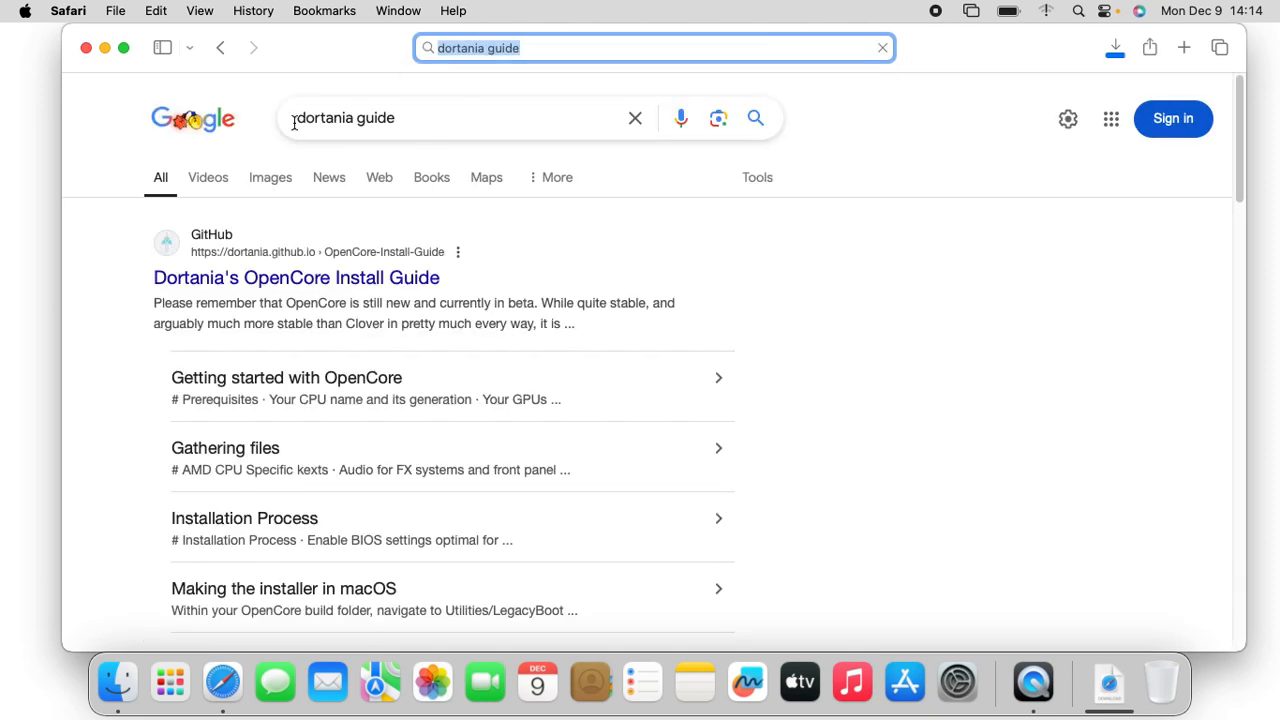
left_click(300, 274)
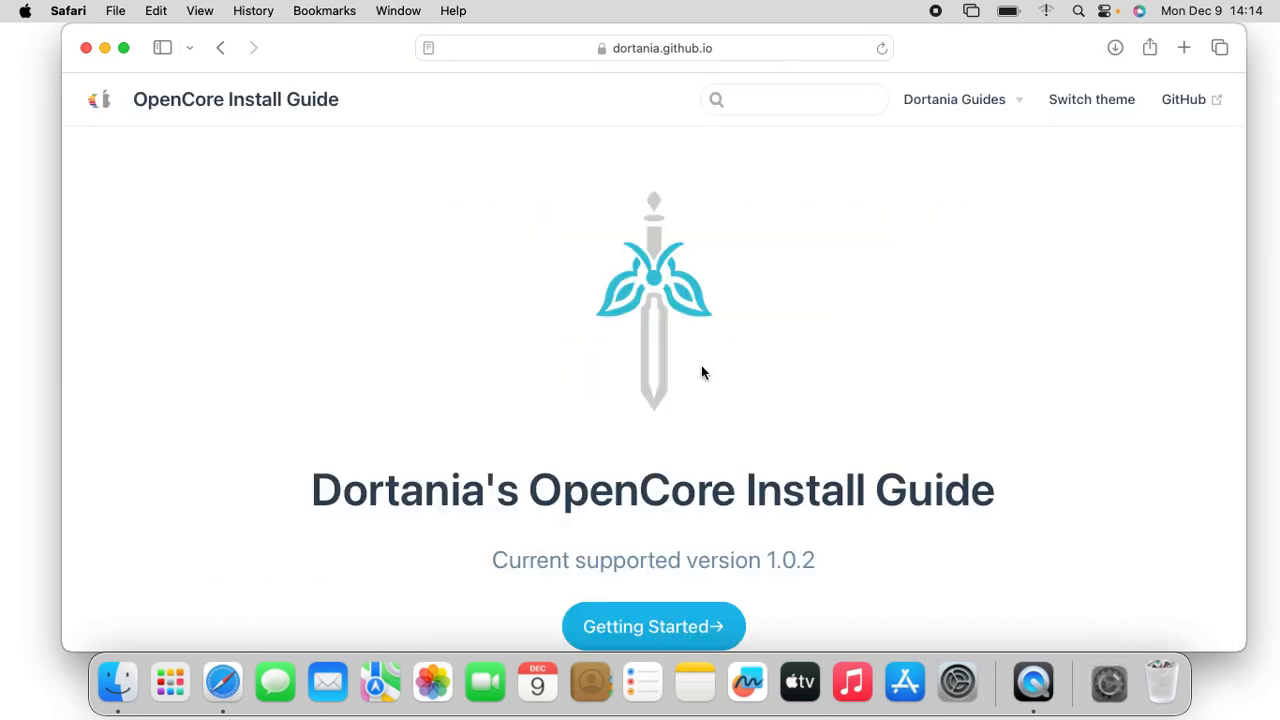
scroll(658, 465, "down", 2)
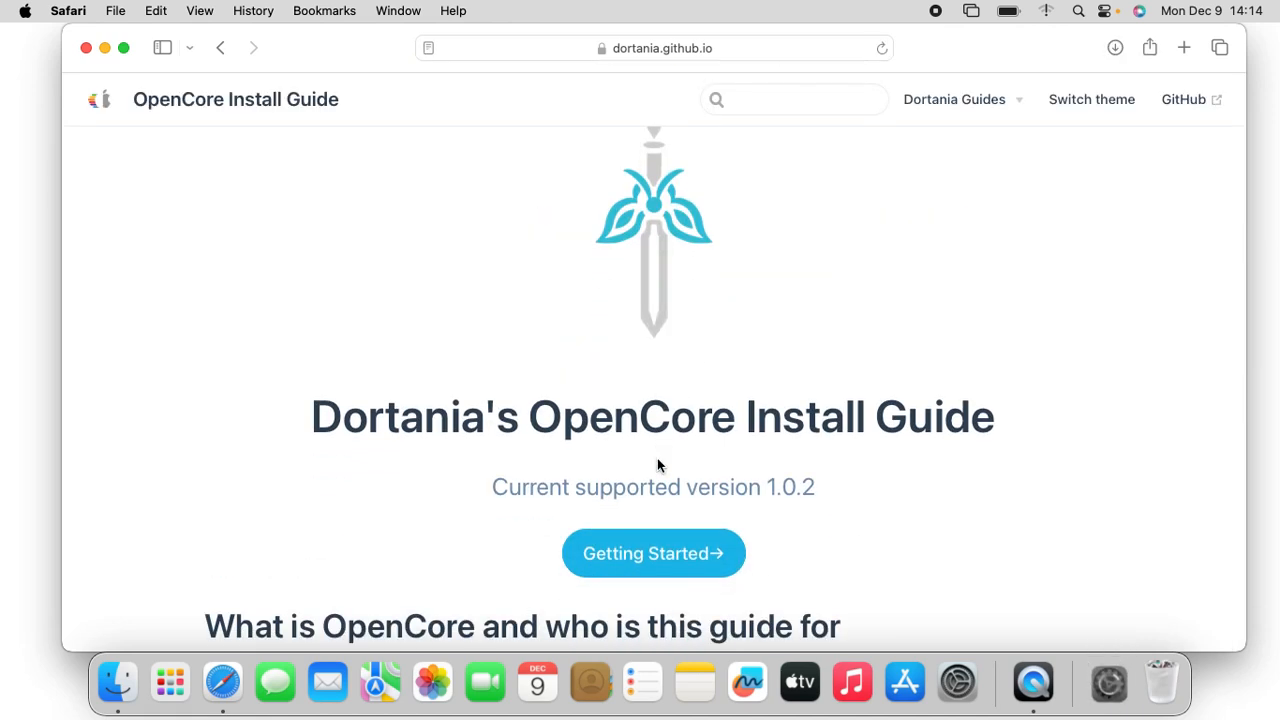
left_click(613, 549)
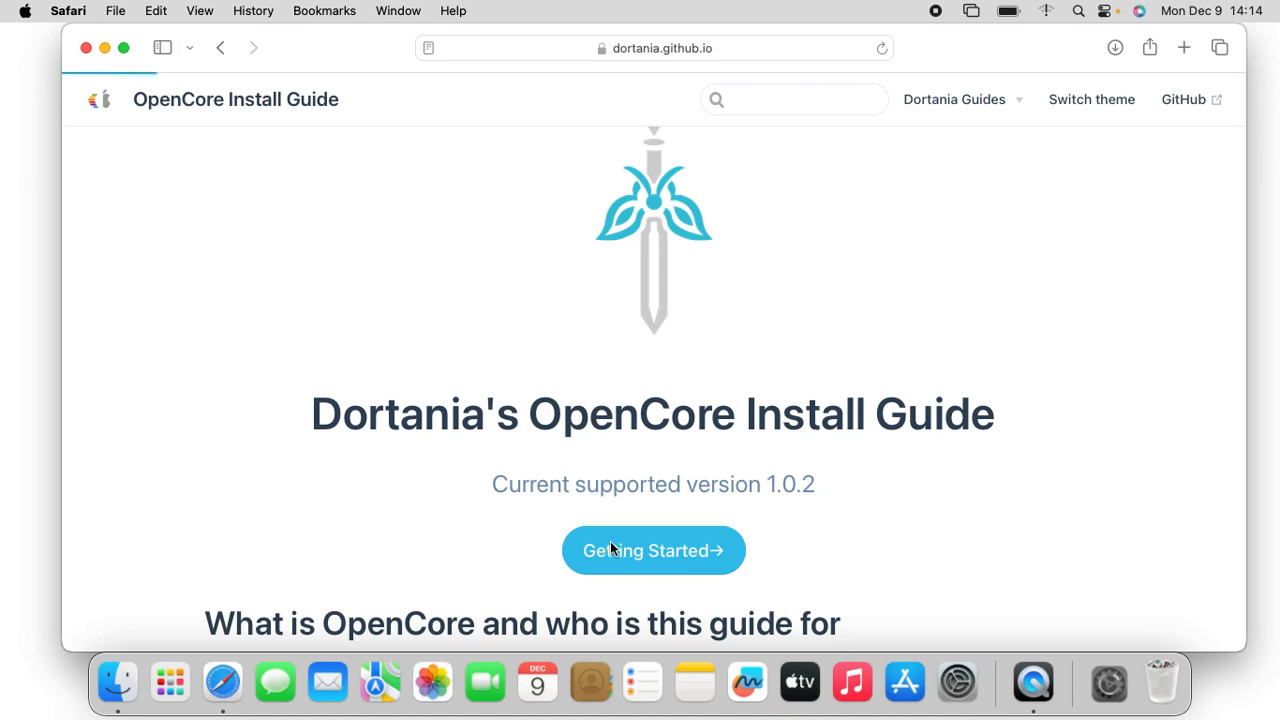
Step: Open the Coffee Lake and Whiskey Lake page in the guide's Intel Laptop config.plist section
scroll(208, 394, "down", 5)
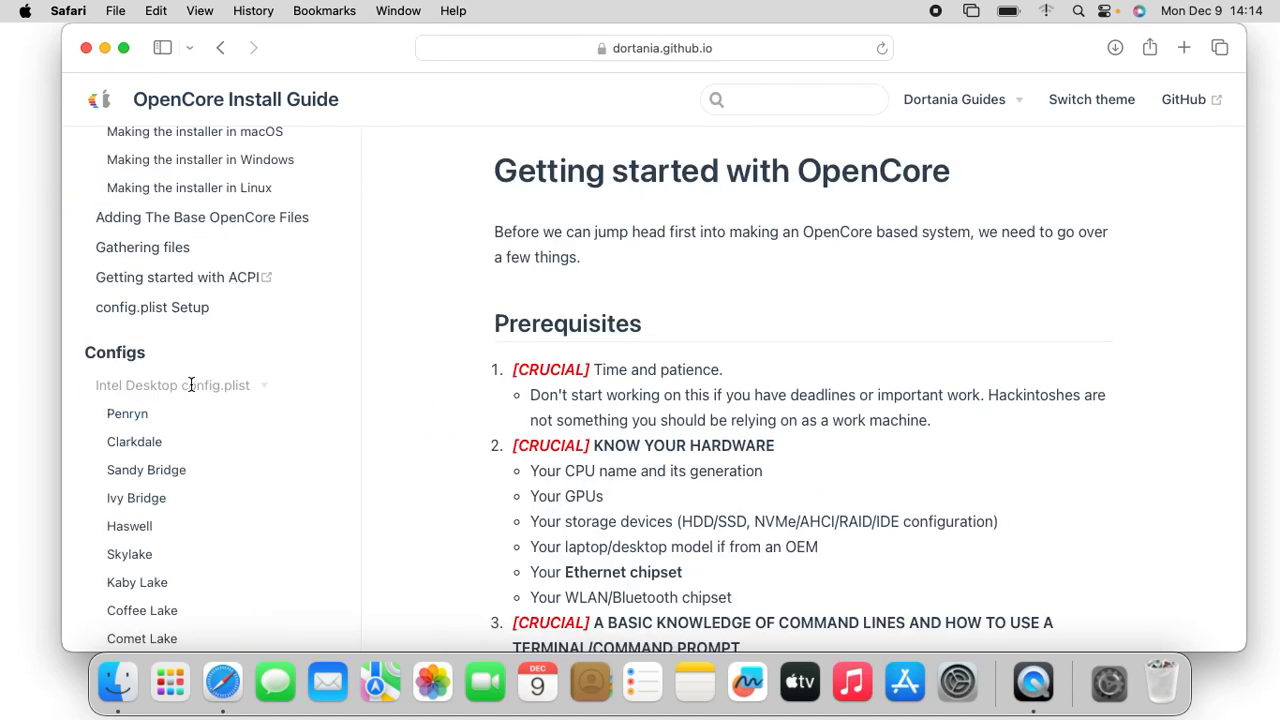
left_click(191, 385)
scroll(191, 386, "down", 1)
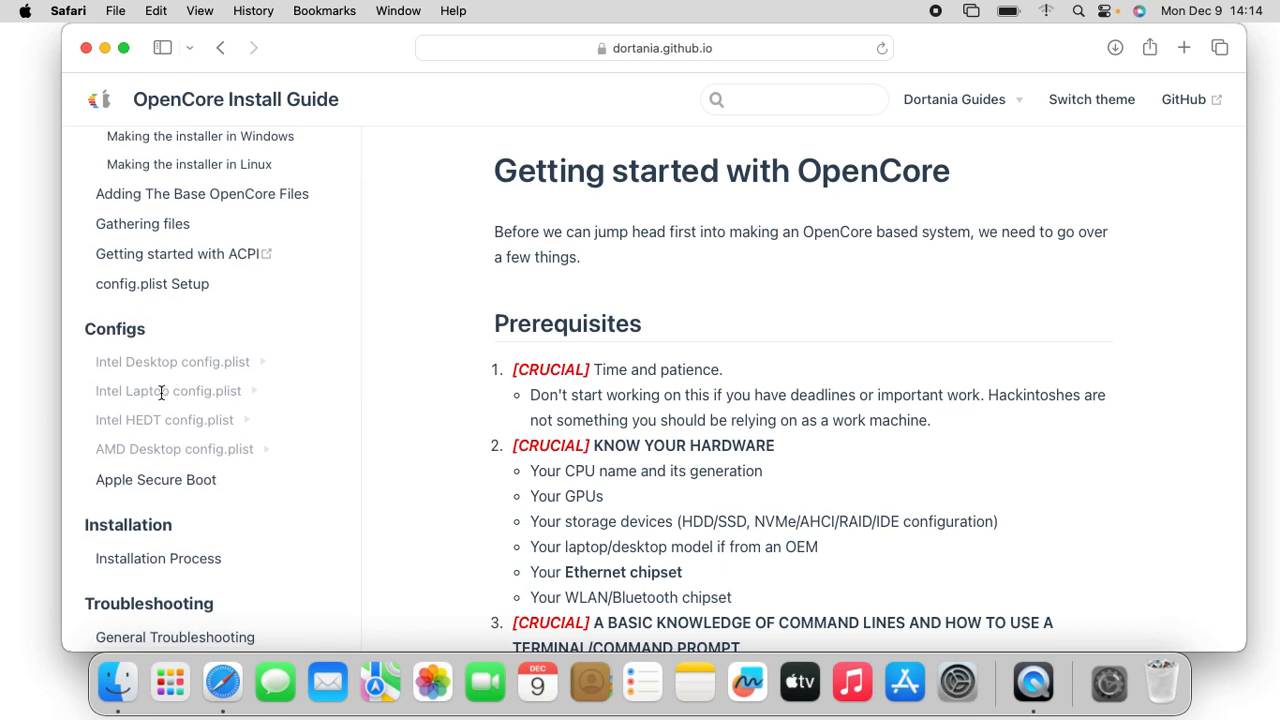
left_click(150, 393)
left_click_drag(171, 396, 208, 396)
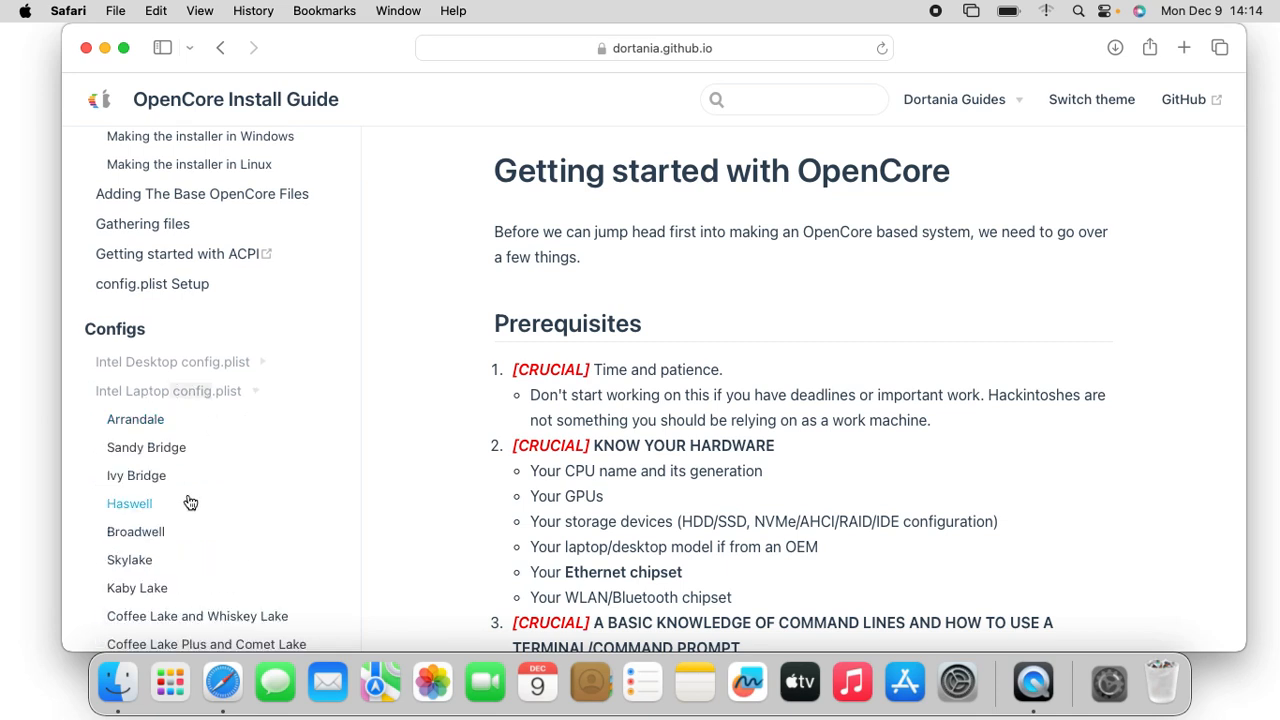
scroll(190, 503, "down", 3)
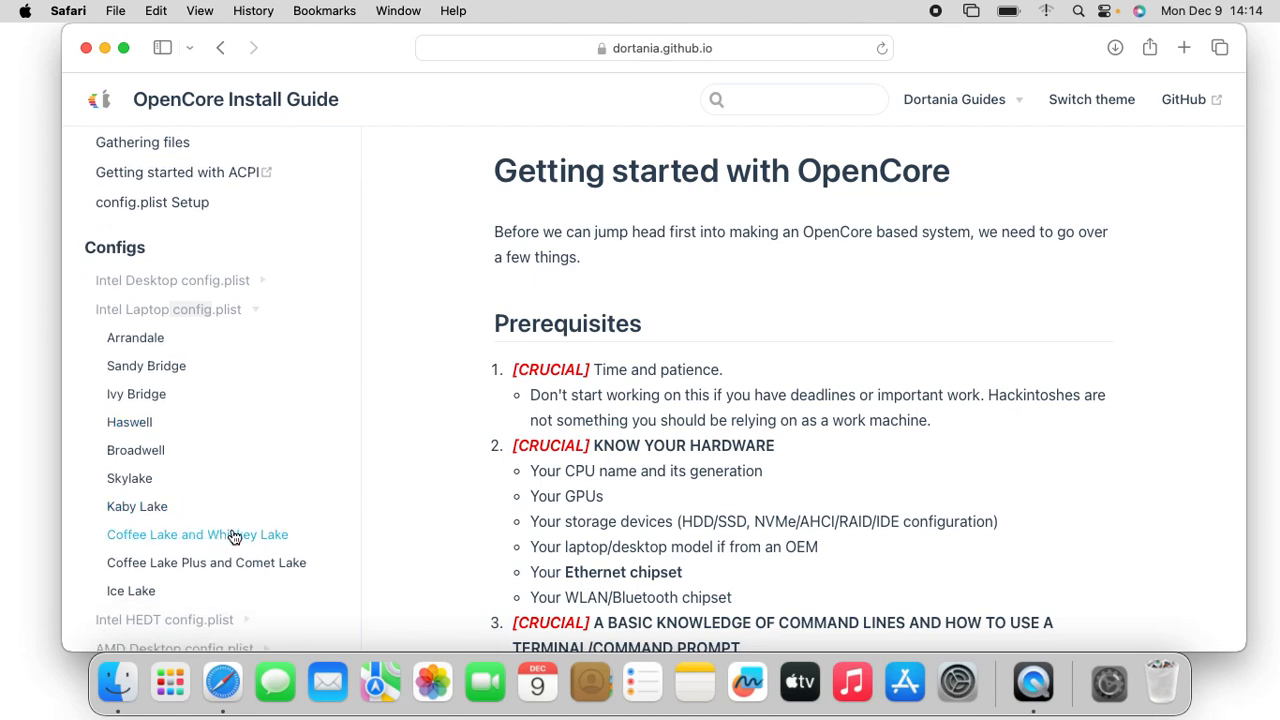
left_click(232, 536)
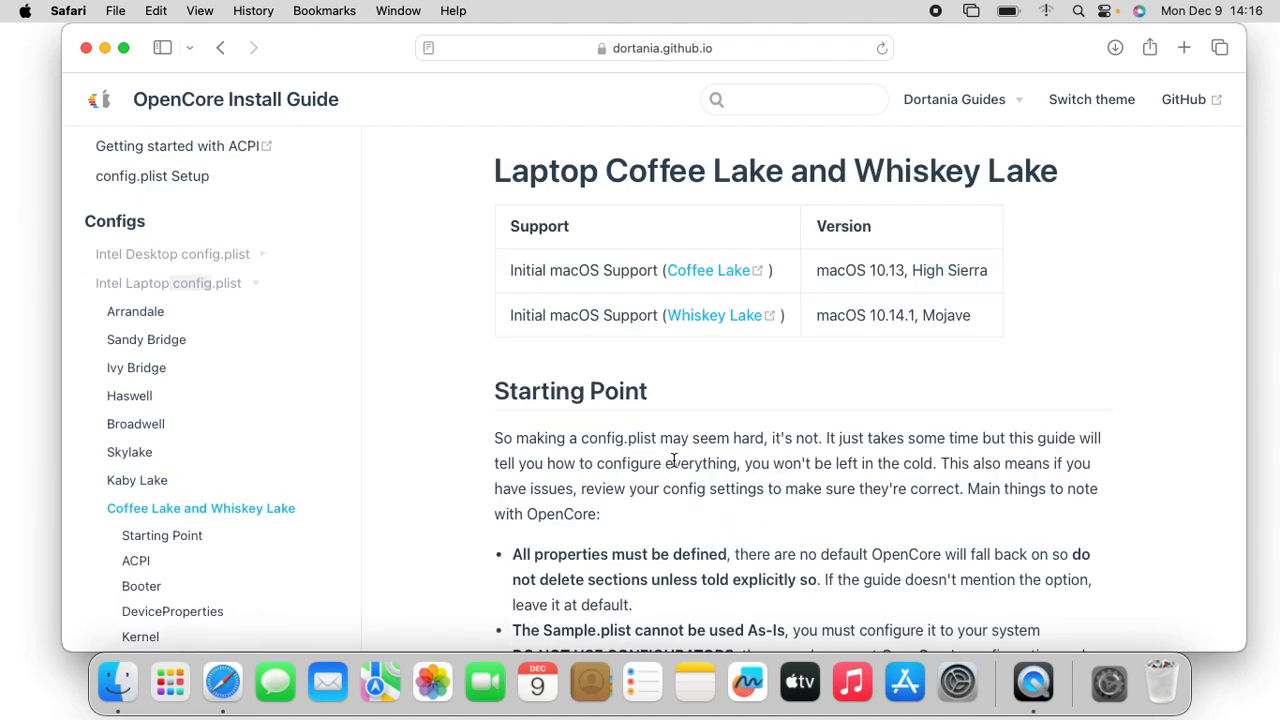
Step: Skim the Starting Point section of the Coffee Lake and Whiskey Lake page and go to its DeviceProperties section
scroll(673, 459, "down", 5)
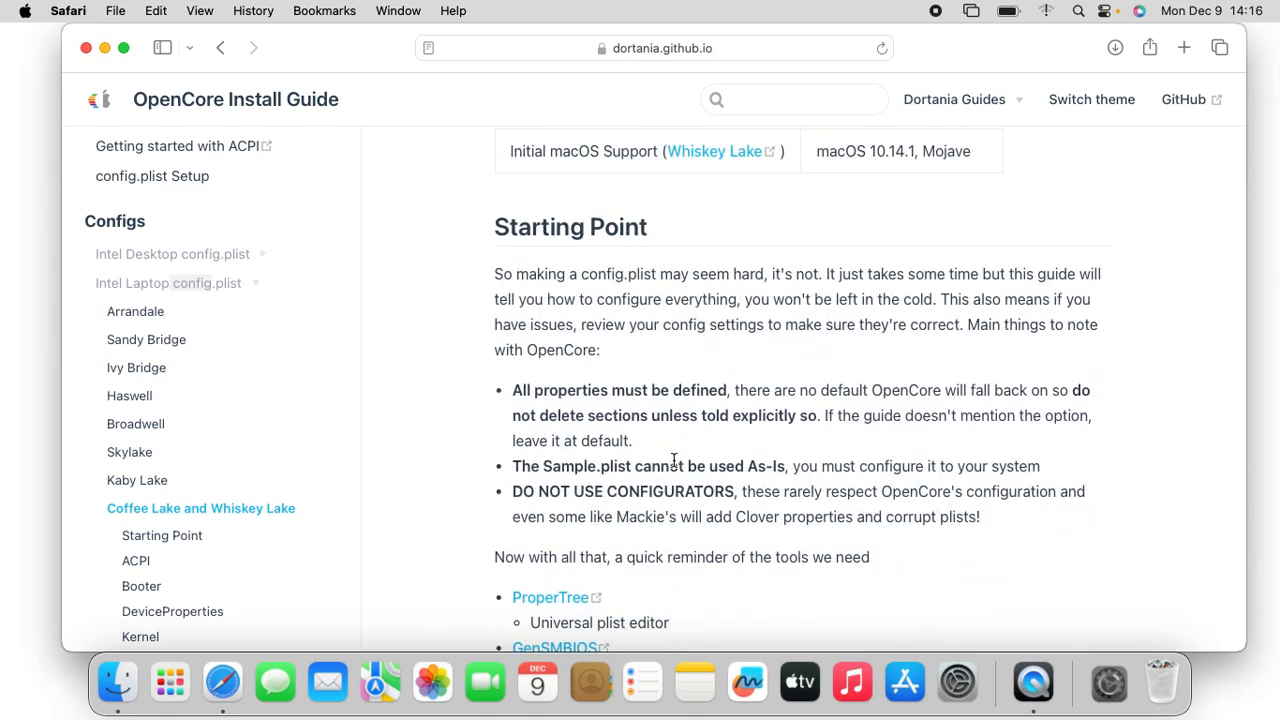
scroll(673, 459, "down", 3)
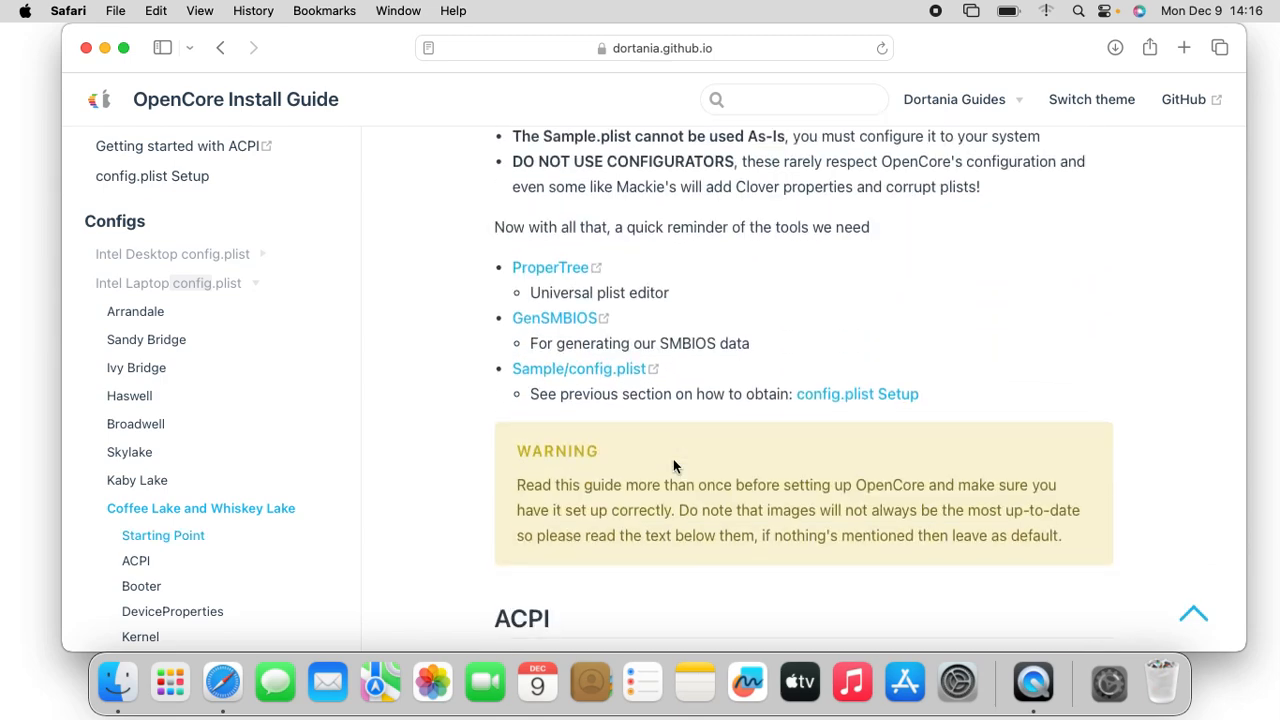
scroll(673, 459, "up", 7)
scroll(673, 466, "up", 2)
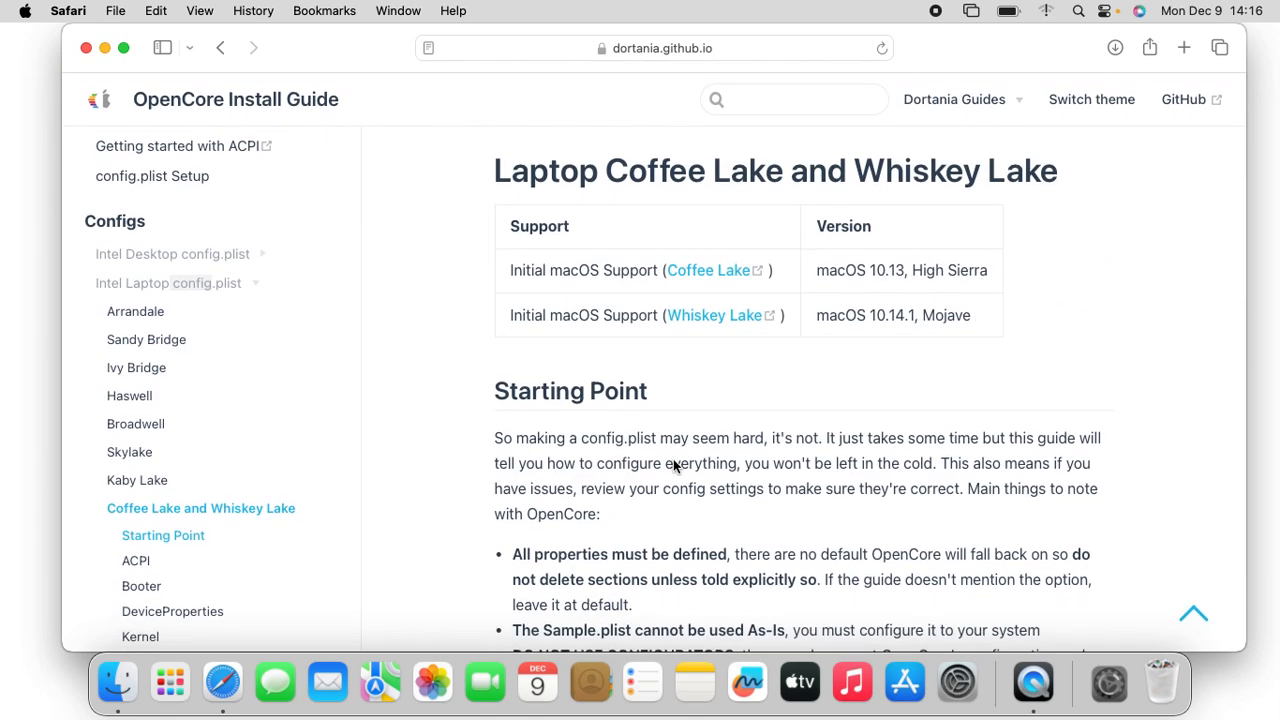
scroll(323, 526, "down", 3)
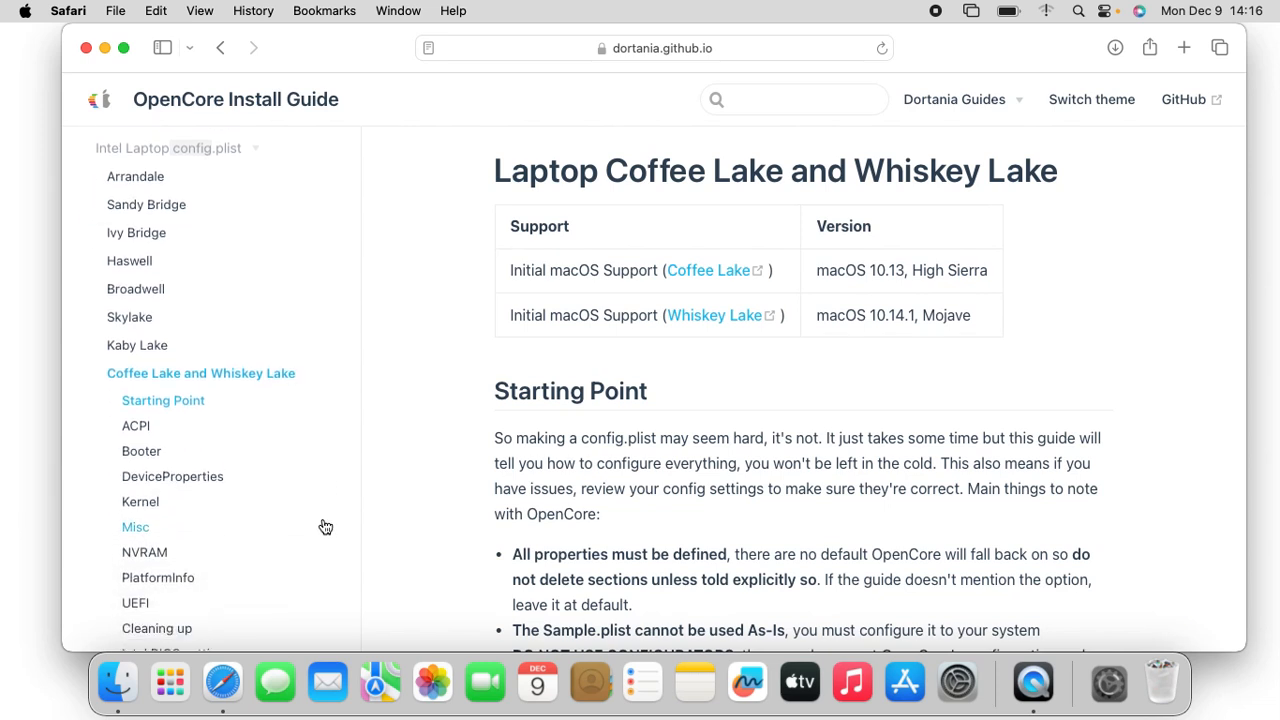
scroll(323, 526, "down", 3)
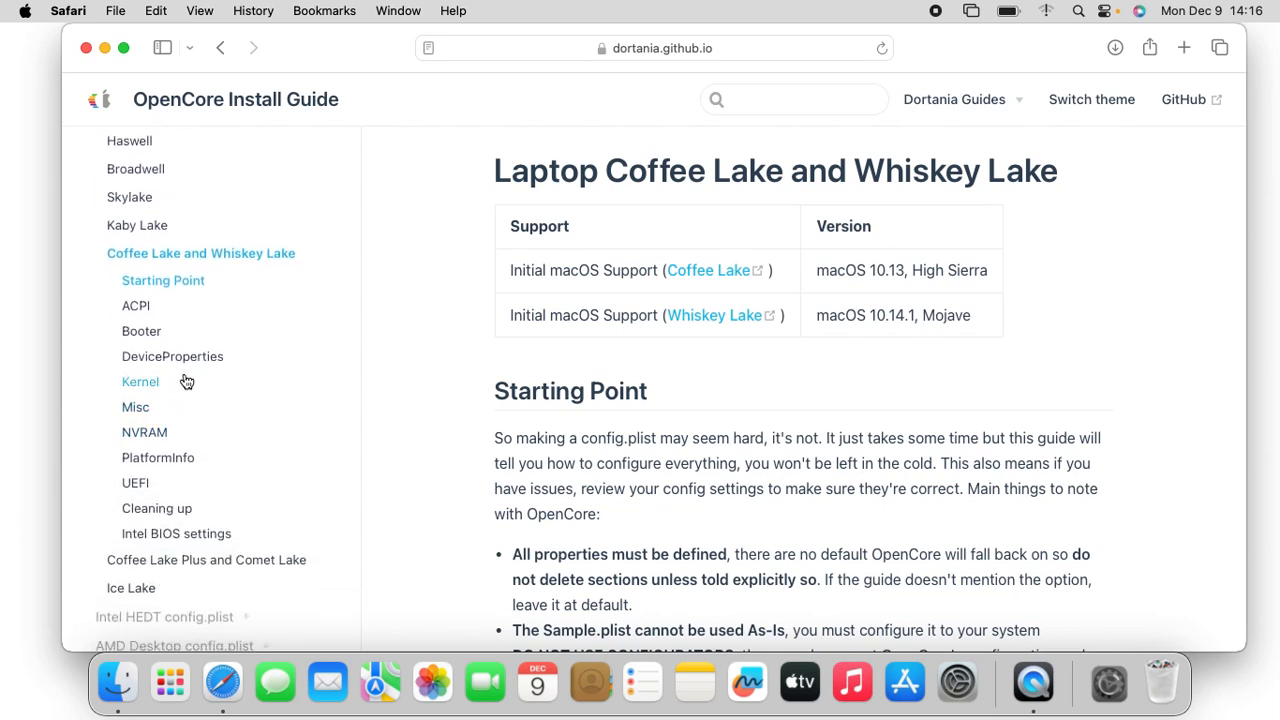
left_click(176, 366)
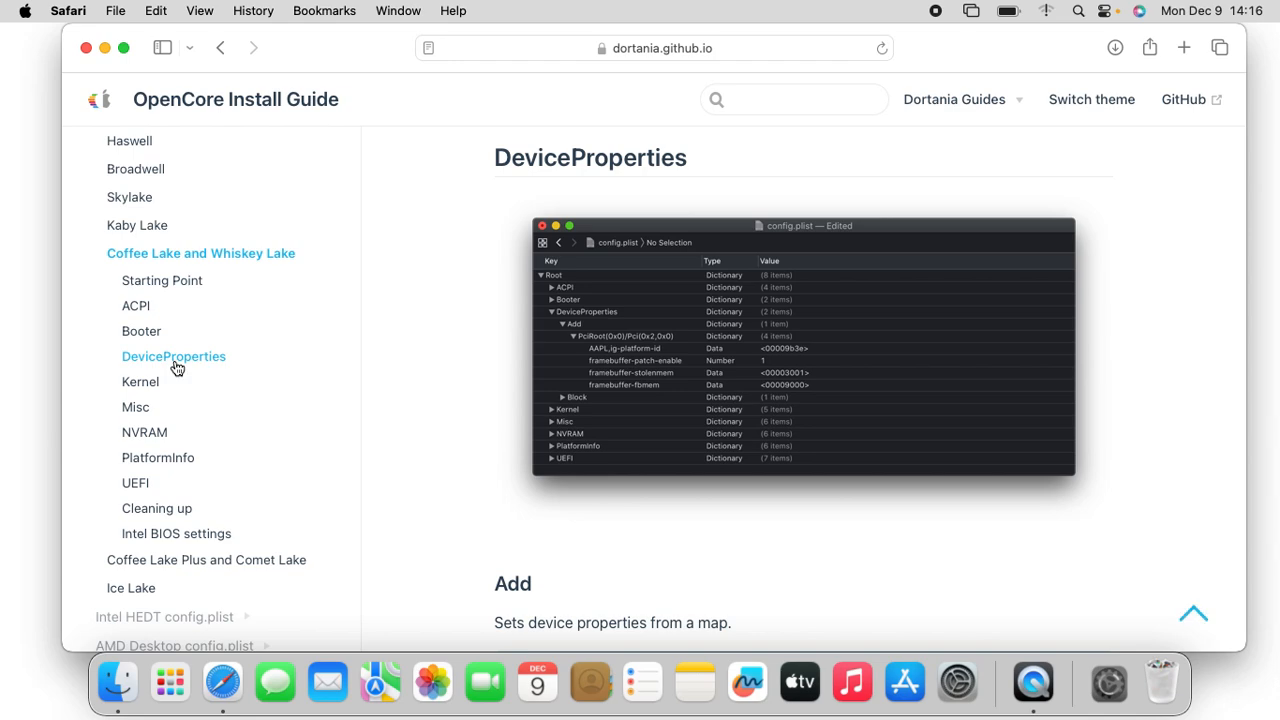
Step: Read the iGPU setup instructions under DeviceProperties down to the table of AAPL,ig-platform-id values
scroll(698, 450, "down", 5)
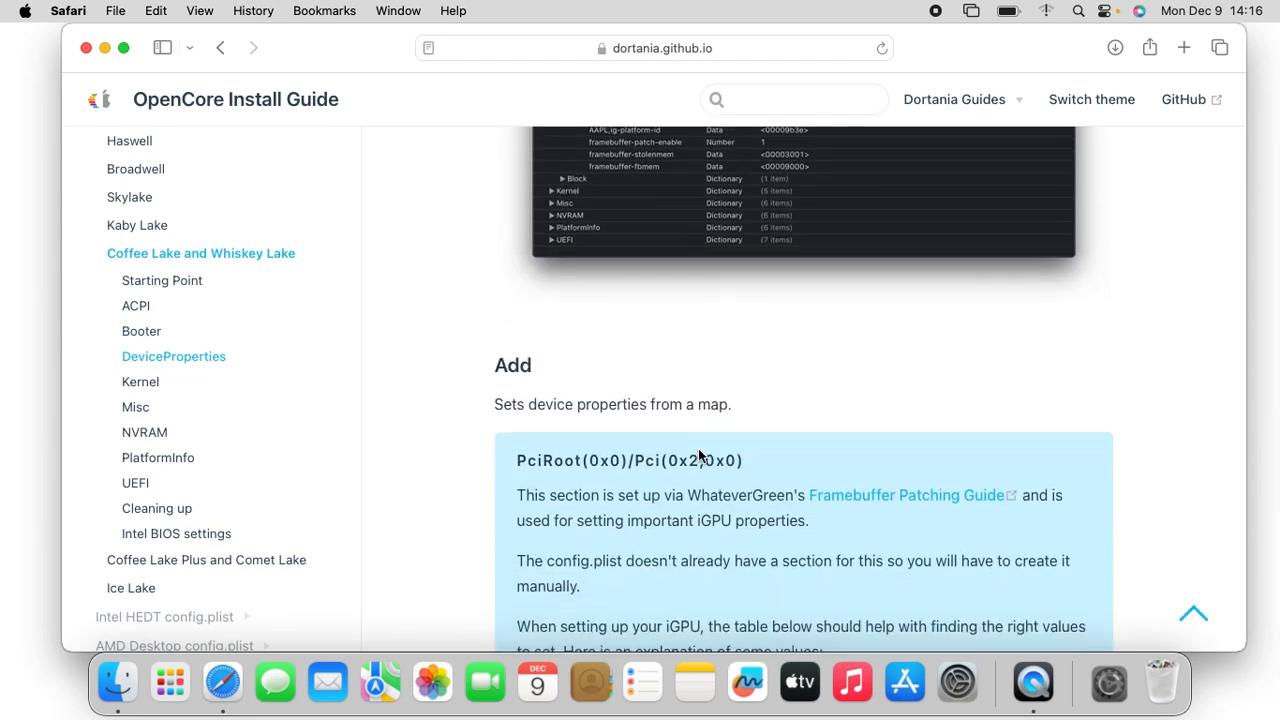
scroll(698, 455, "down", 3)
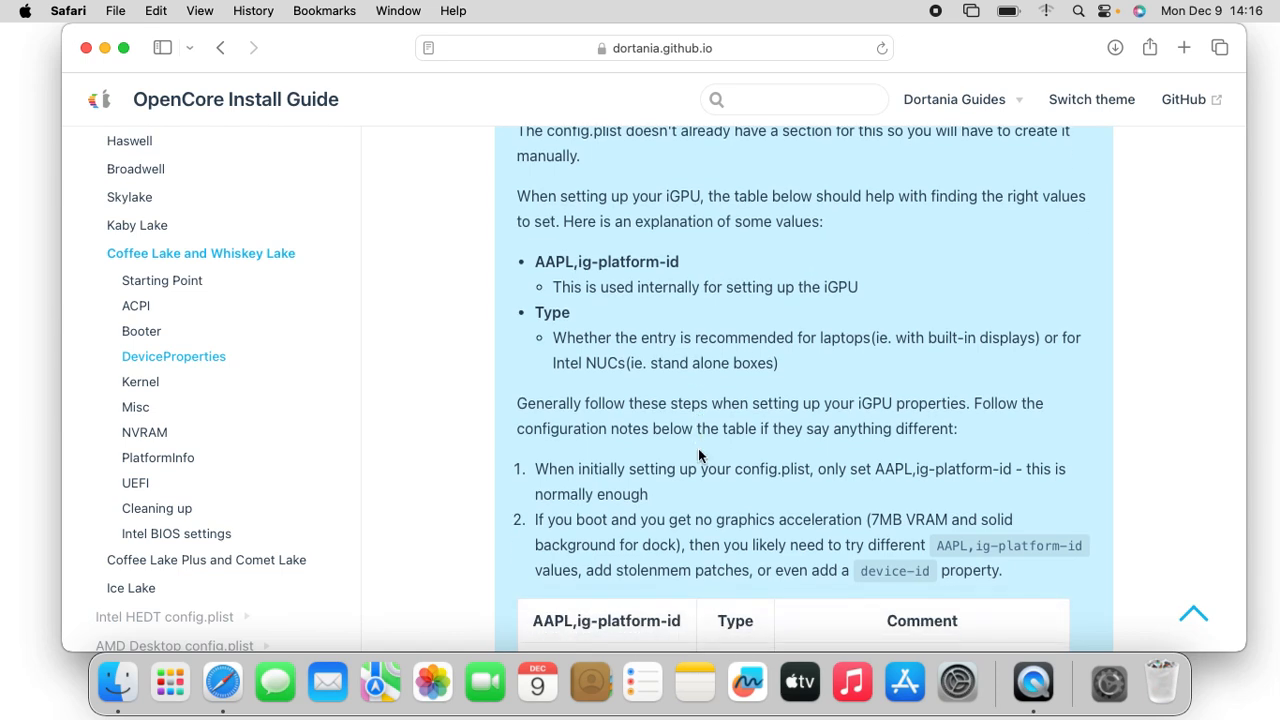
scroll(698, 450, "down", 2)
scroll(698, 452, "down", 3)
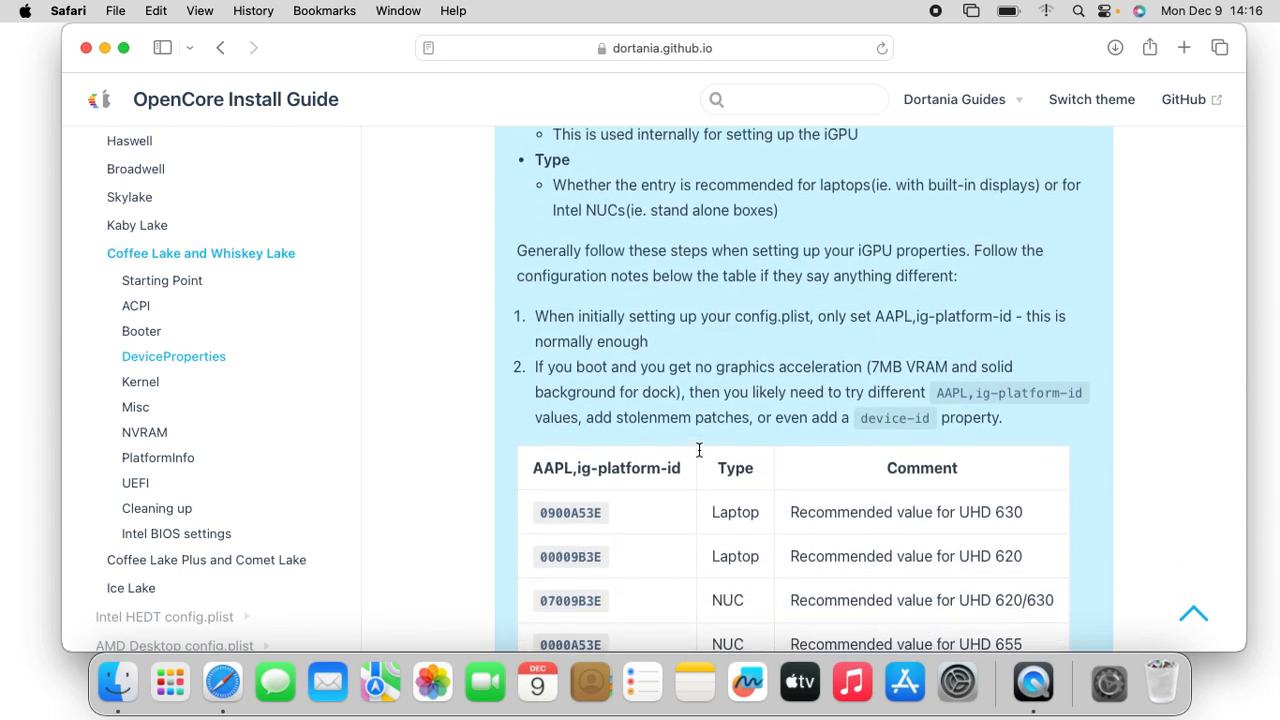
scroll(698, 455, "down", 1)
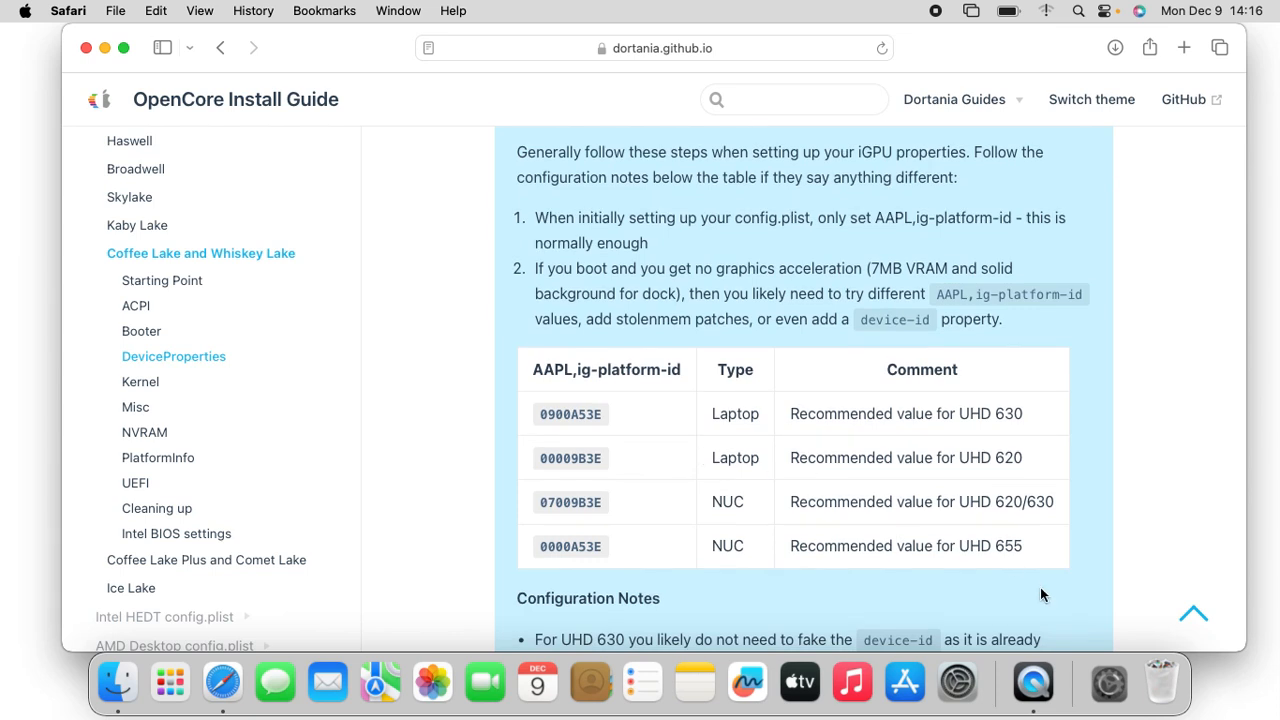
Step: Check the graphics model in About This Mac and compare it with the UHD 620 laptop row of the platform-id table
left_click(26, 10)
left_click(40, 34)
left_click(699, 373)
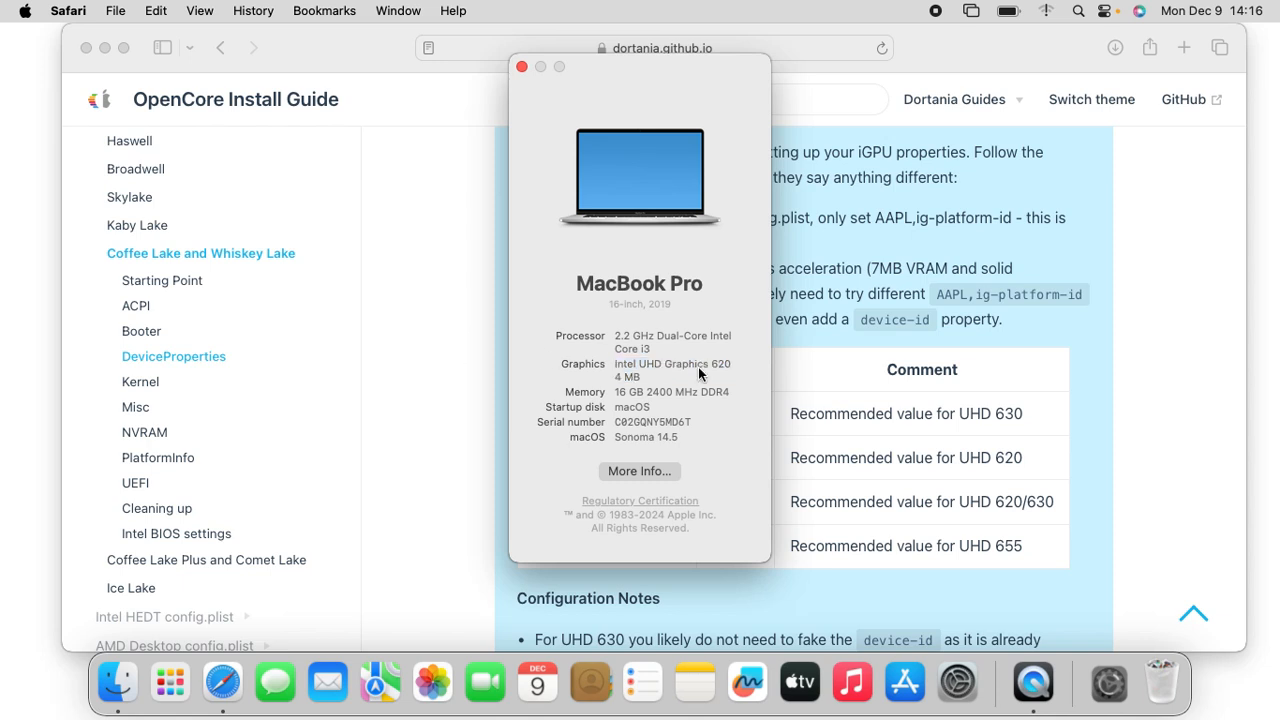
left_click_drag(720, 372, 709, 367)
left_click(851, 398)
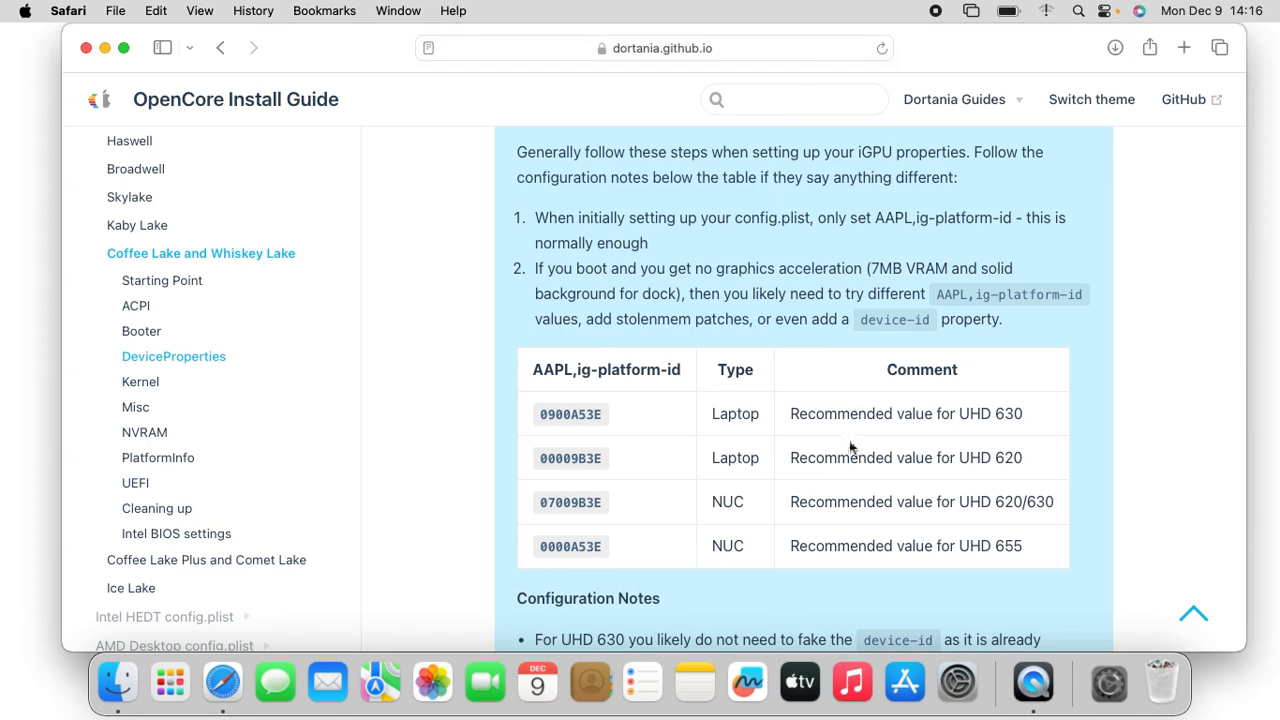
left_click_drag(838, 480, 541, 456)
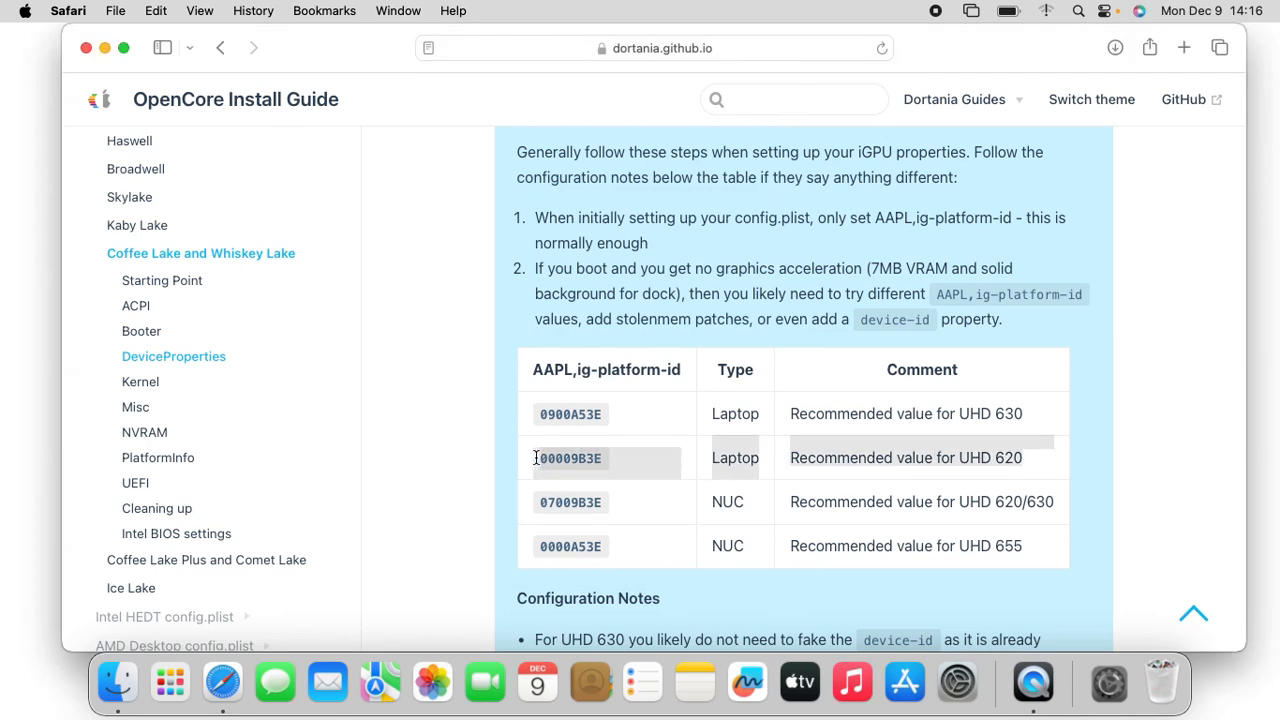
left_click(536, 457)
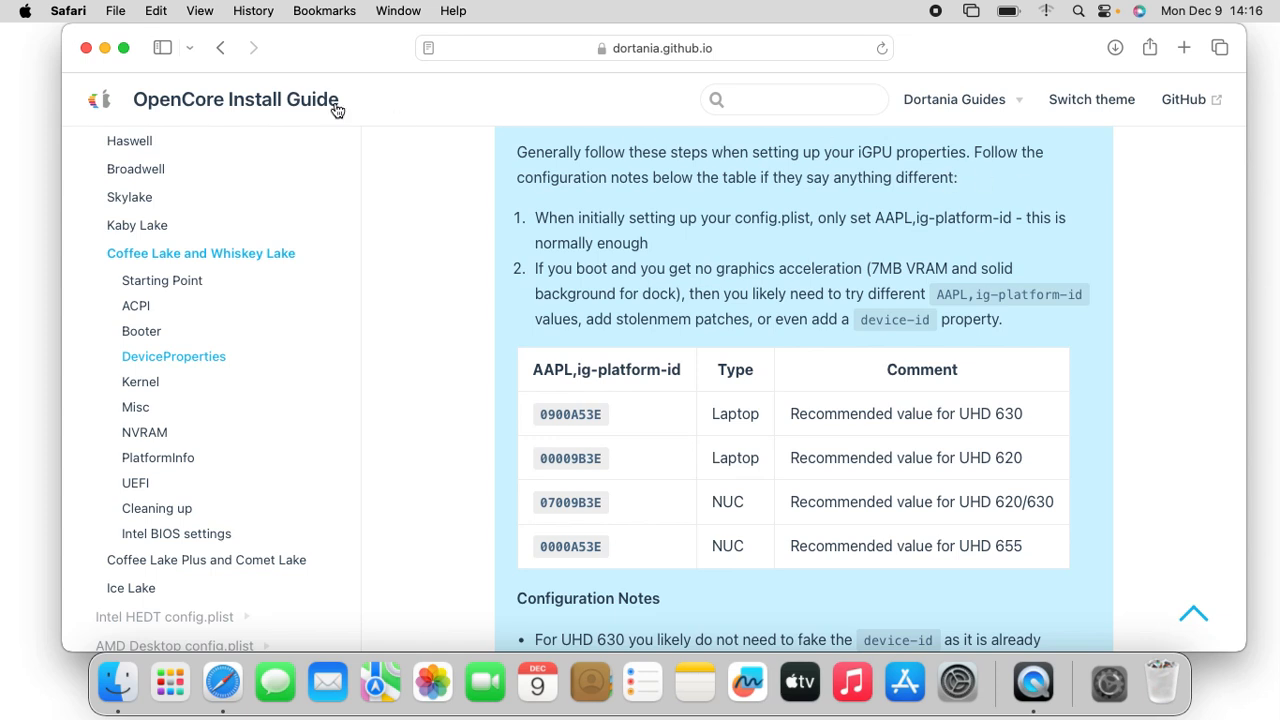
Step: Minimize the browser window and try to open the downloaded OpenCore Configurator app, dismissing the alert
left_click(105, 48)
left_click(1094, 678)
left_click(1106, 560)
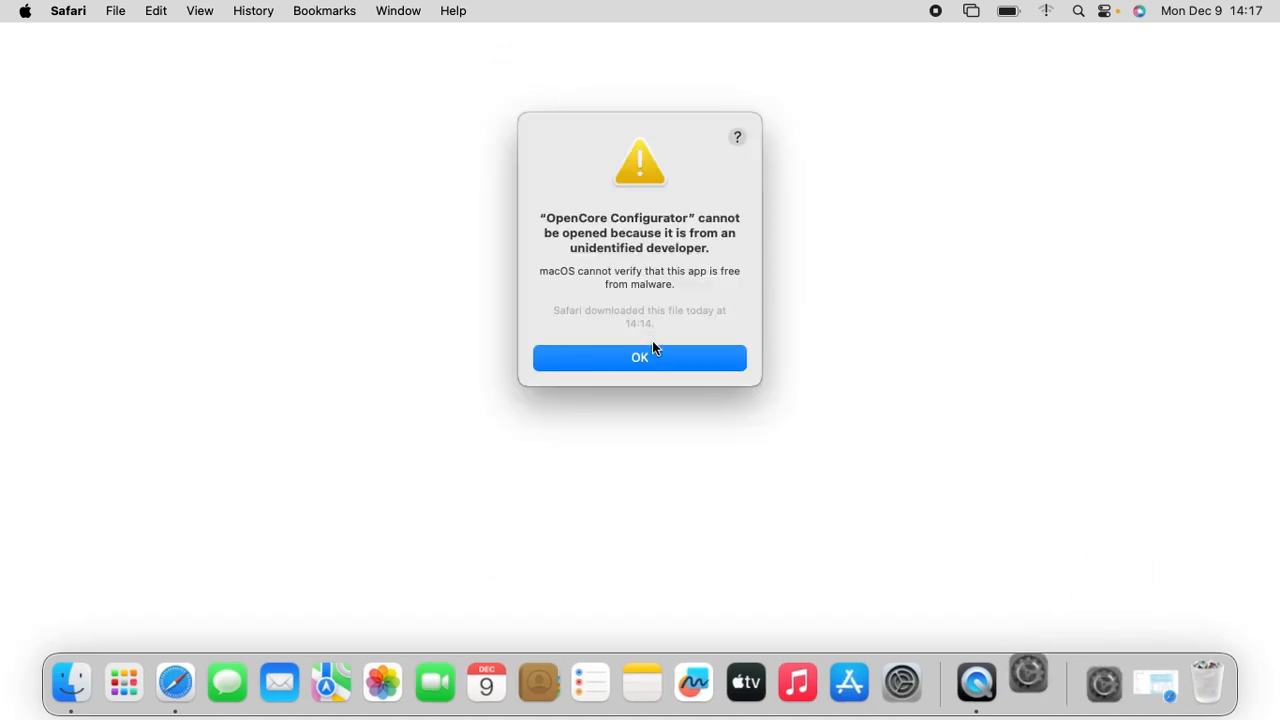
left_click(652, 348)
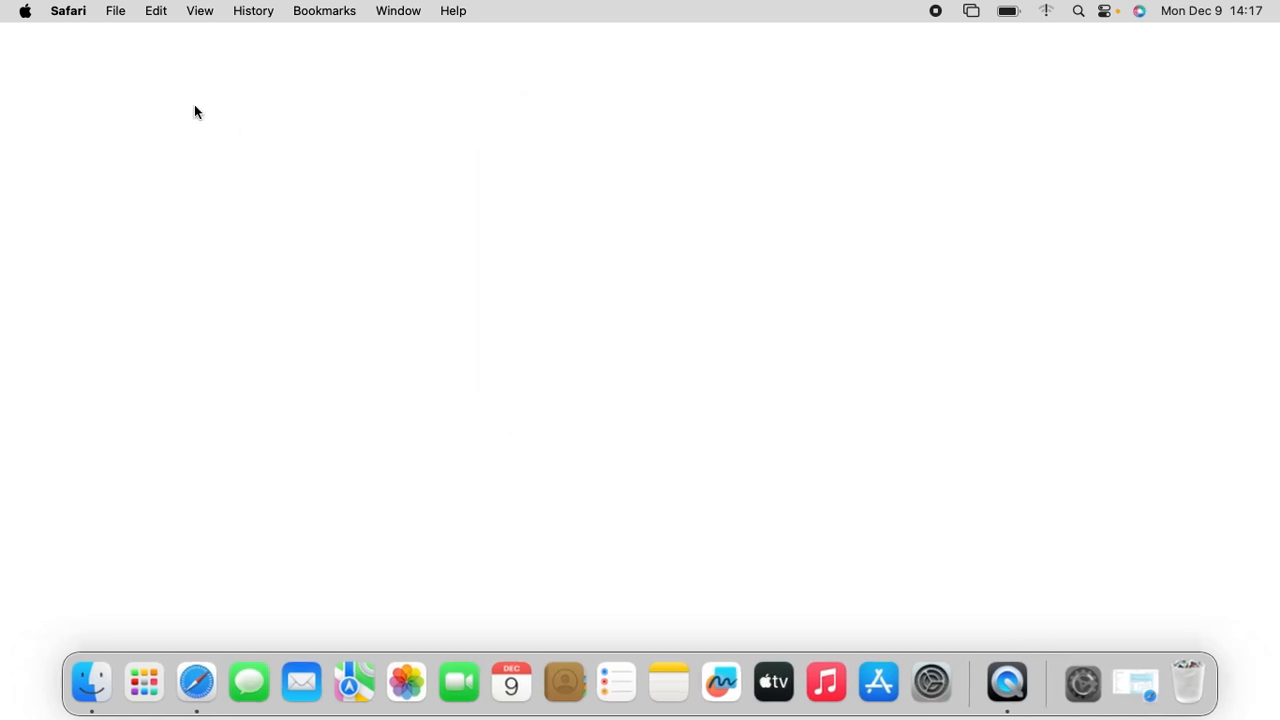
Step: Allow the blocked OpenCore Configurator in the Privacy & Security settings, entering the account password, and open the app
left_click(25, 11)
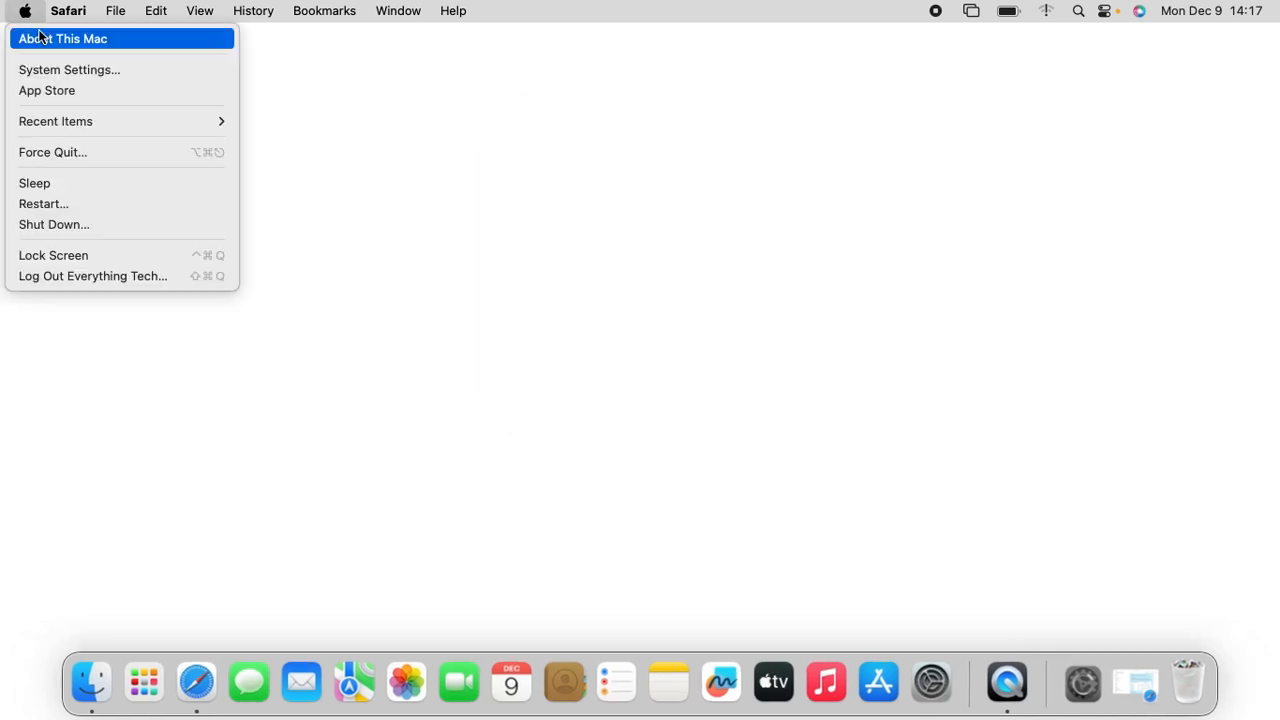
left_click(58, 69)
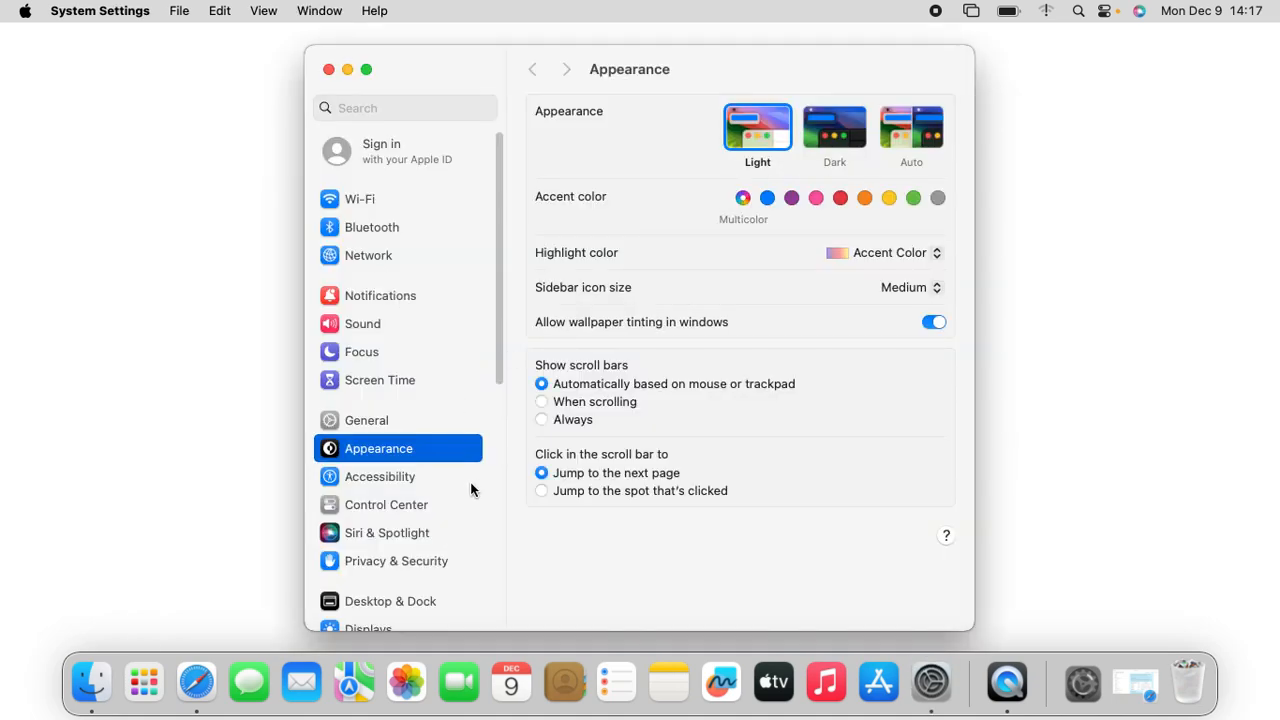
left_click(436, 566)
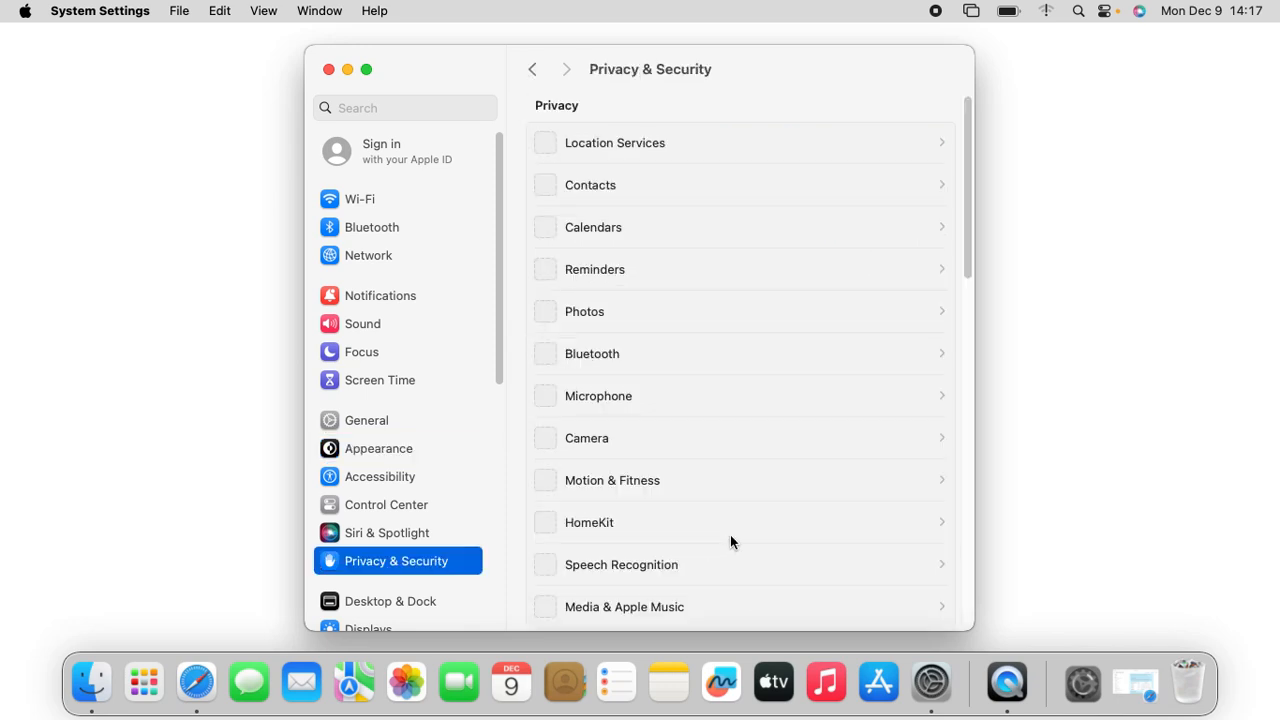
scroll(760, 510, "down", 15)
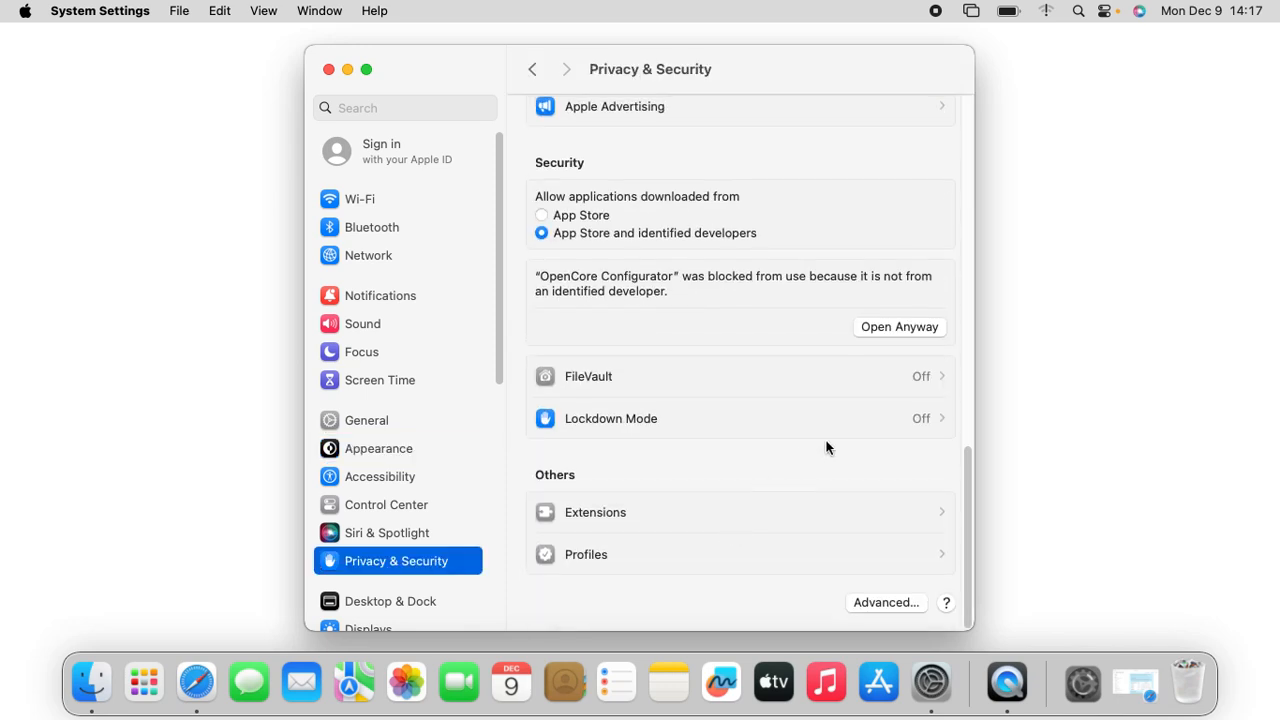
left_click(889, 328)
type("*")
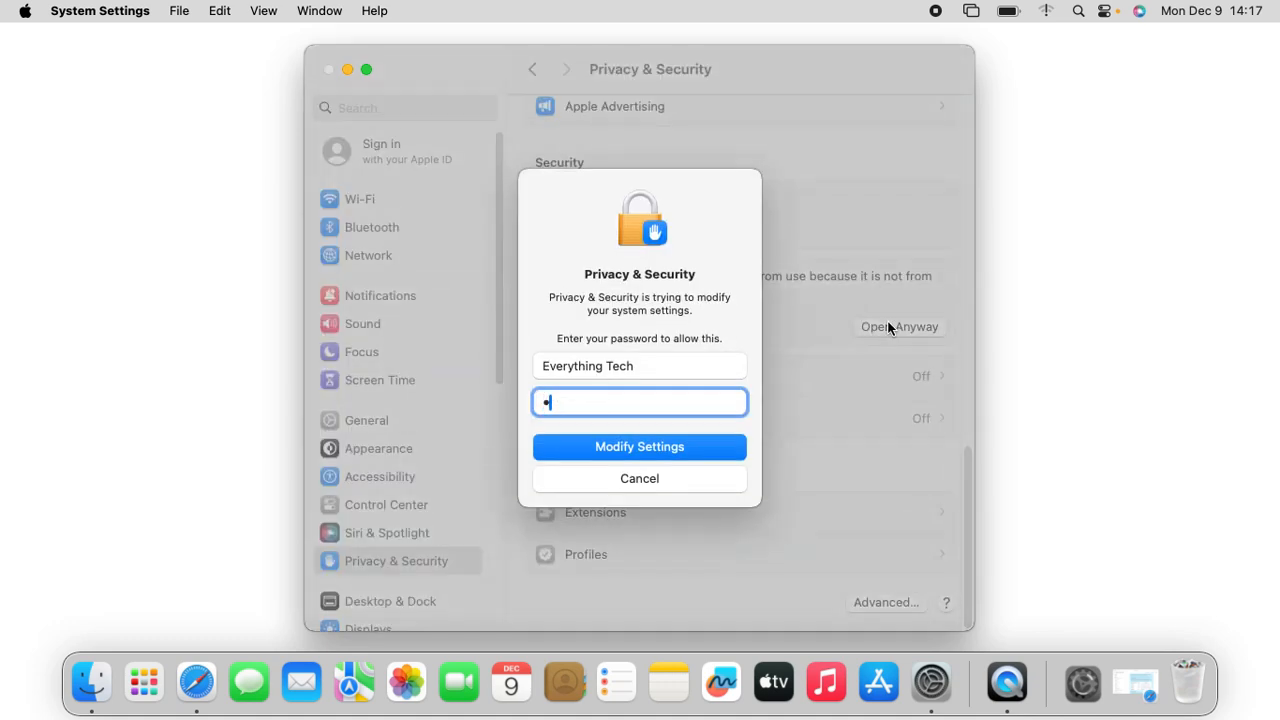
key("Return")
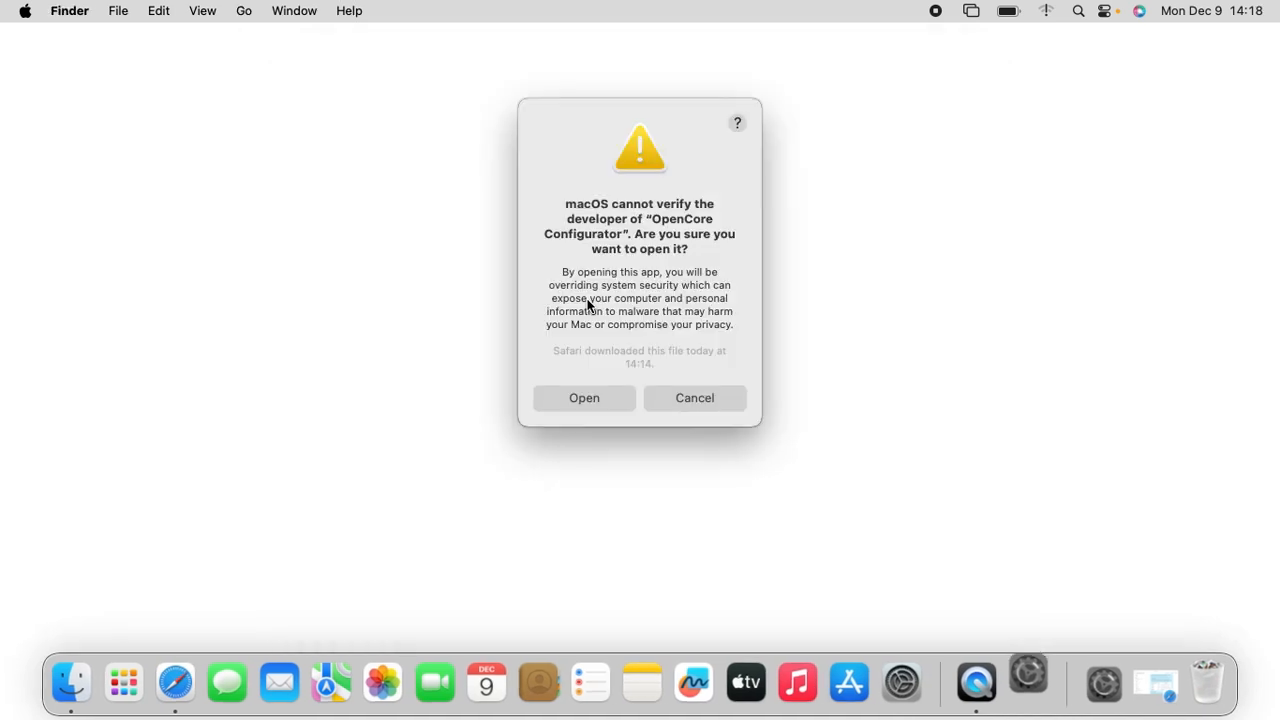
left_click(591, 398)
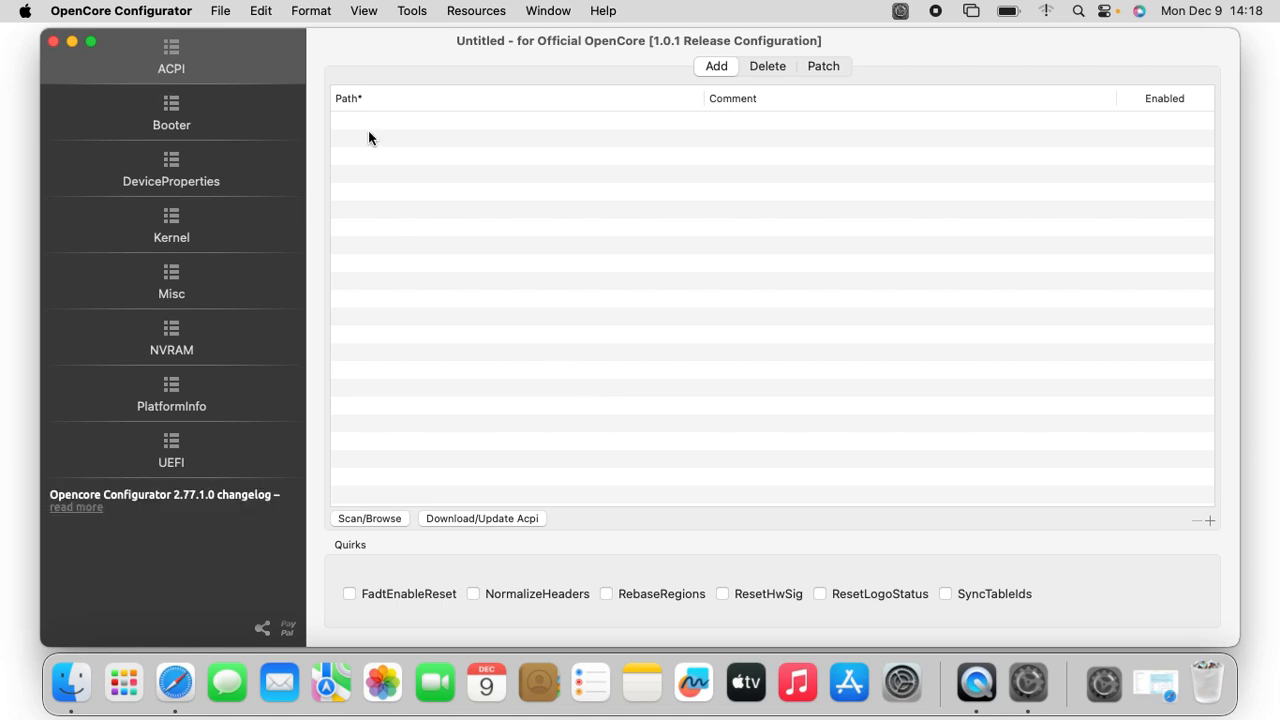
Step: Mount the OpenCore boot EFI partition disk0s1 by entering the account password, and load its config.plist
left_click(898, 17)
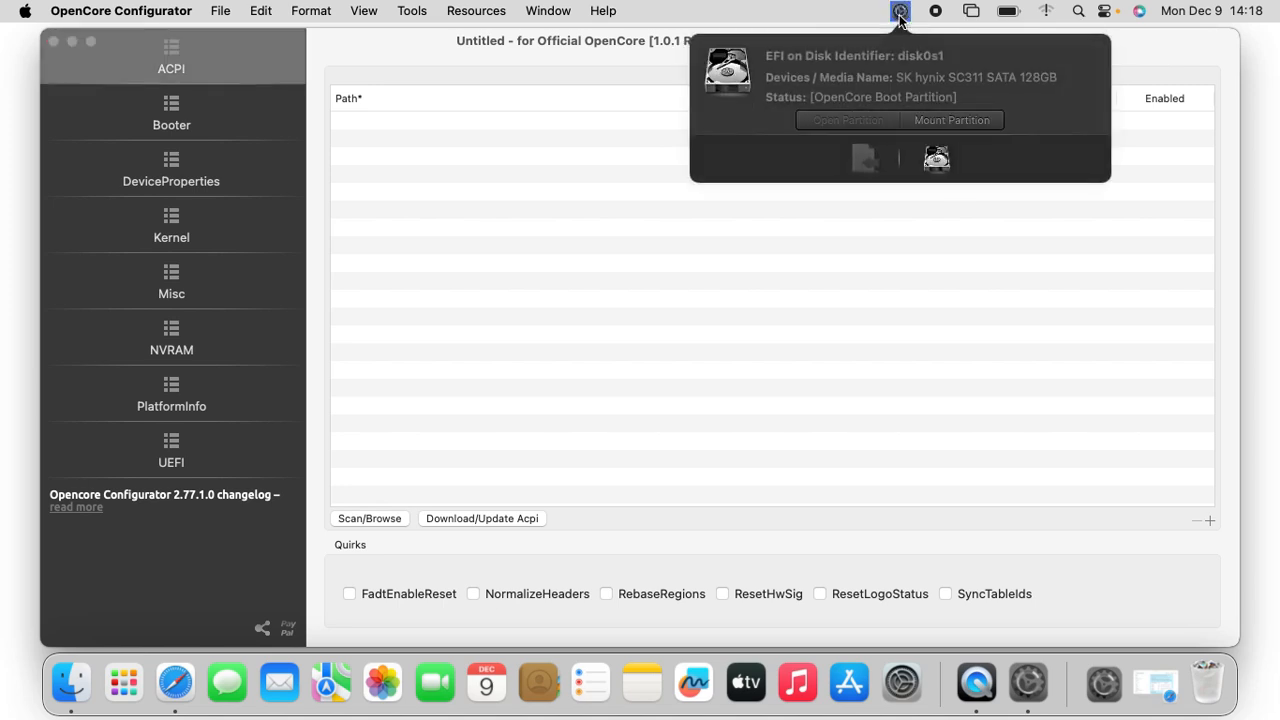
left_click(938, 121)
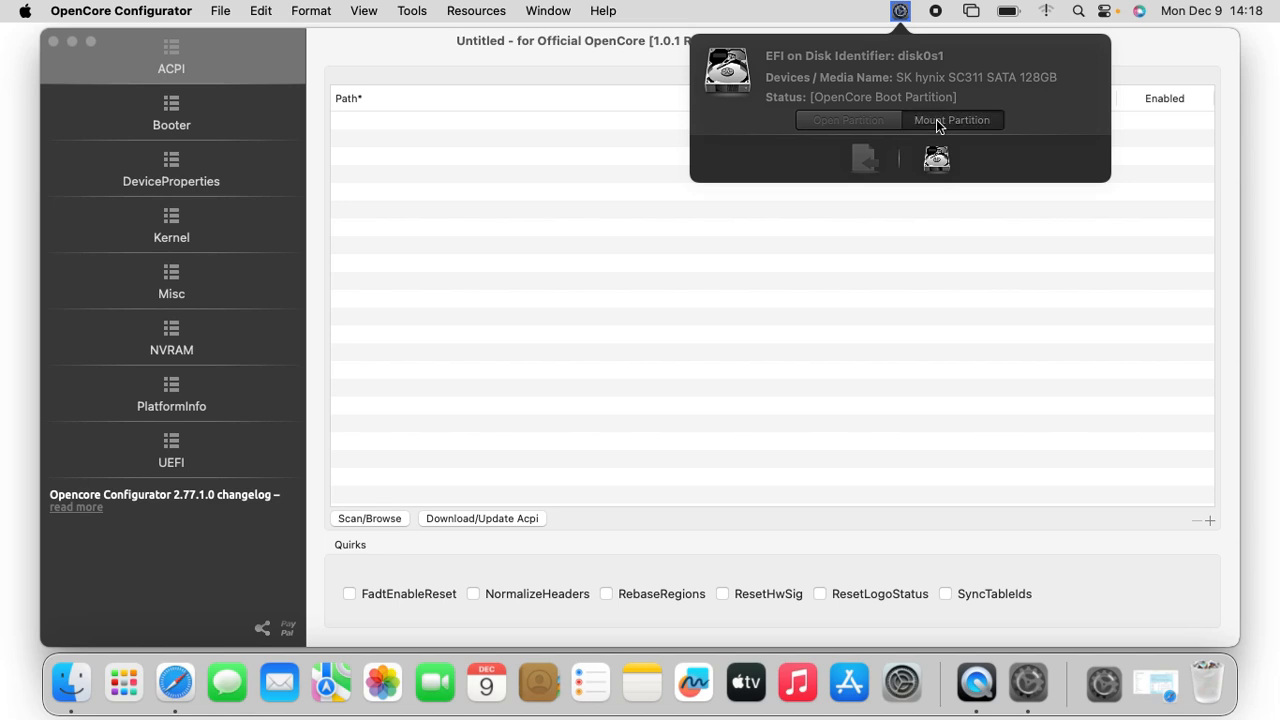
type("•••")
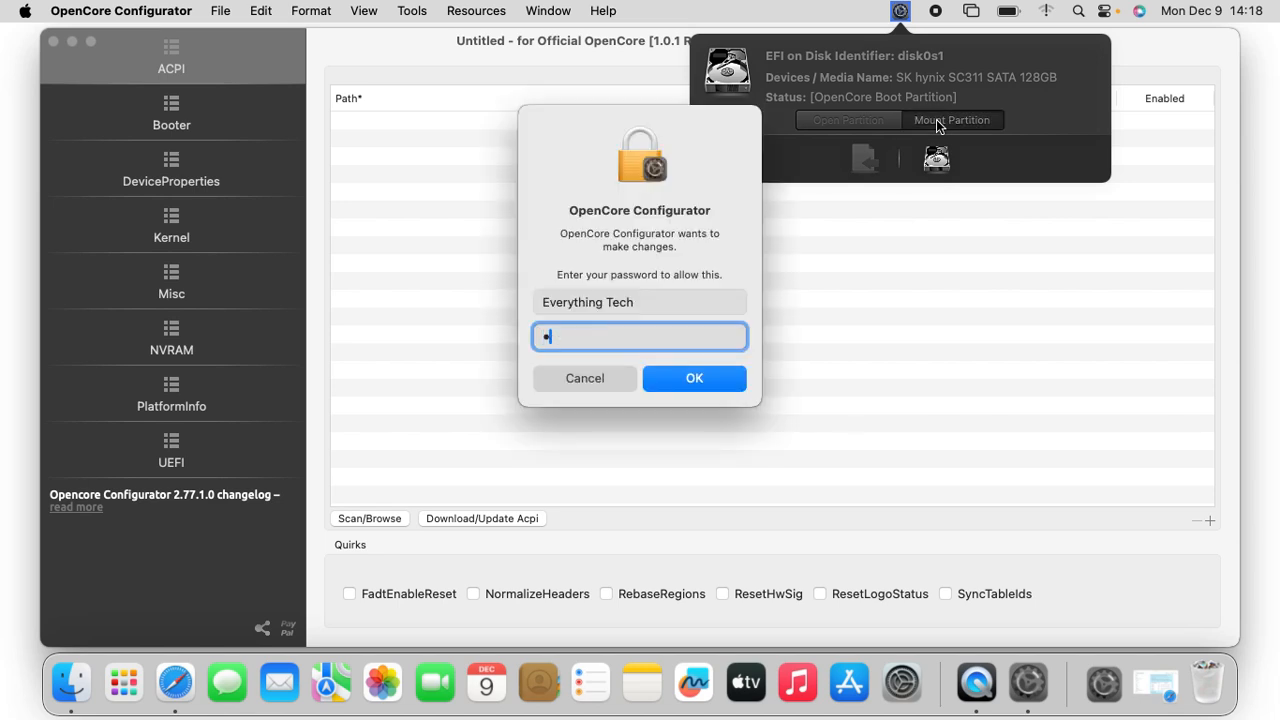
key("Return")
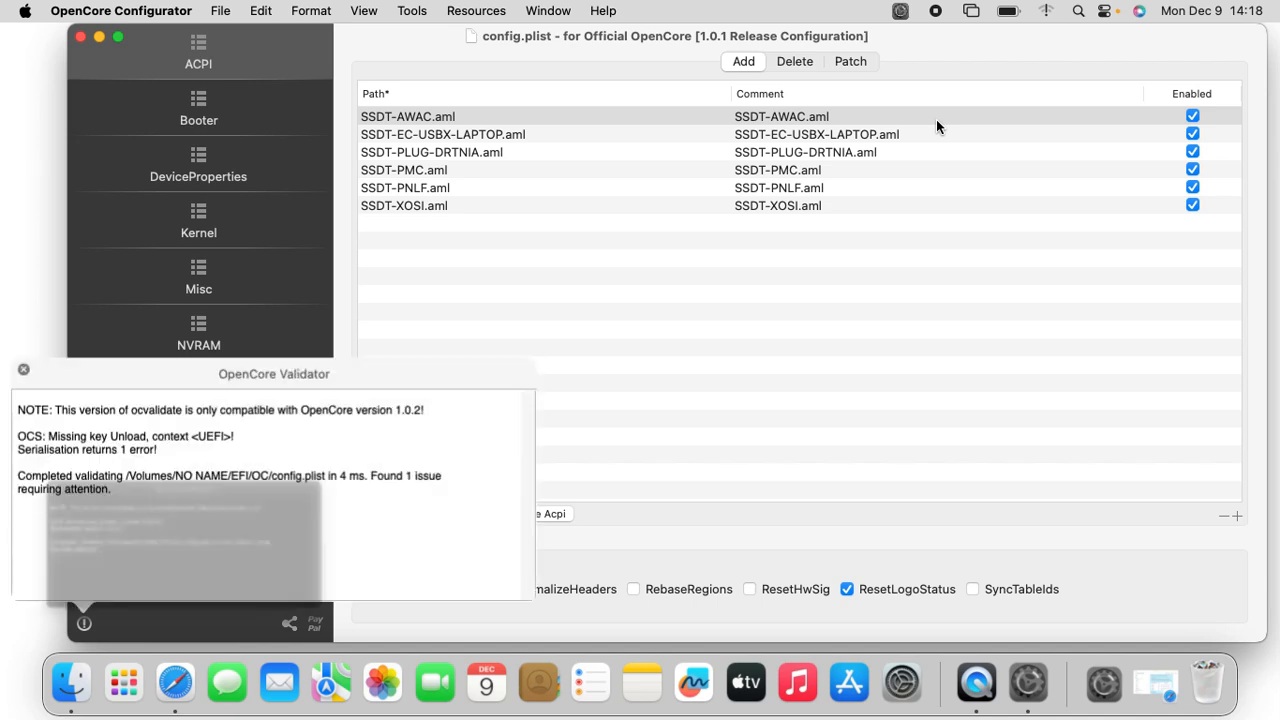
Step: Go to the DeviceProperties section, close the OpenCore Validator report and add an empty entry to the device list
left_click(204, 163)
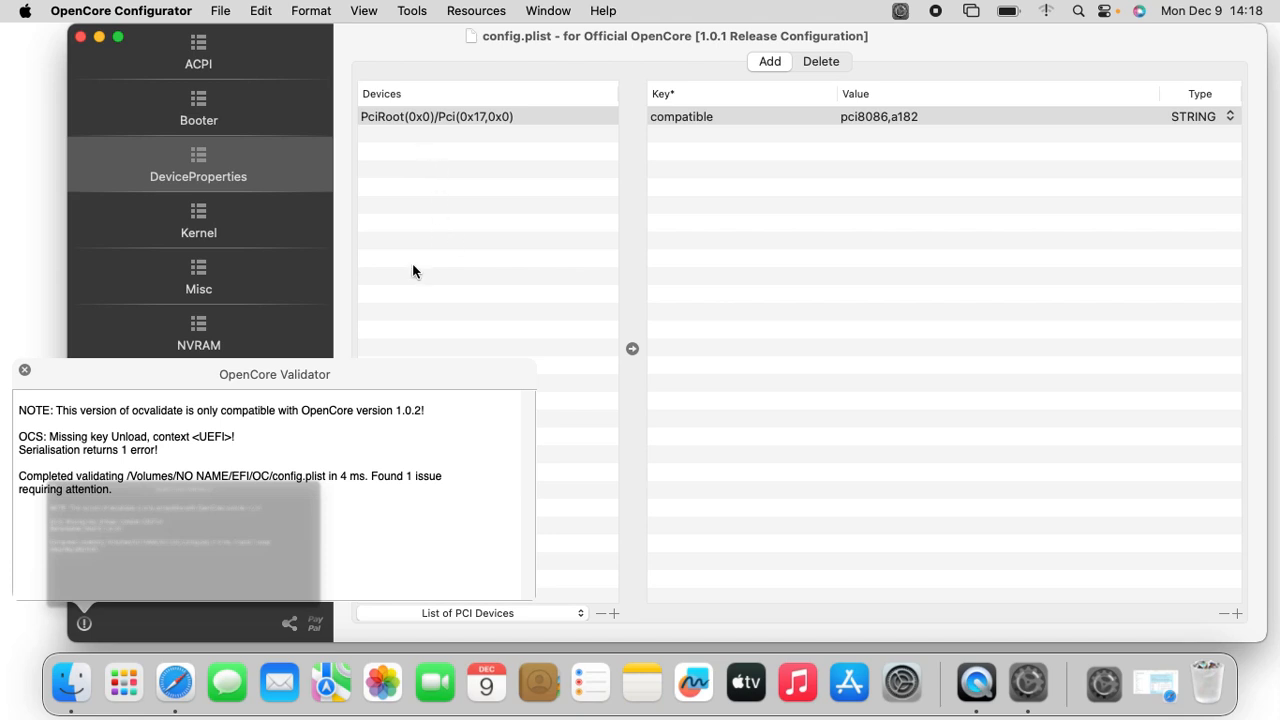
left_click(25, 371)
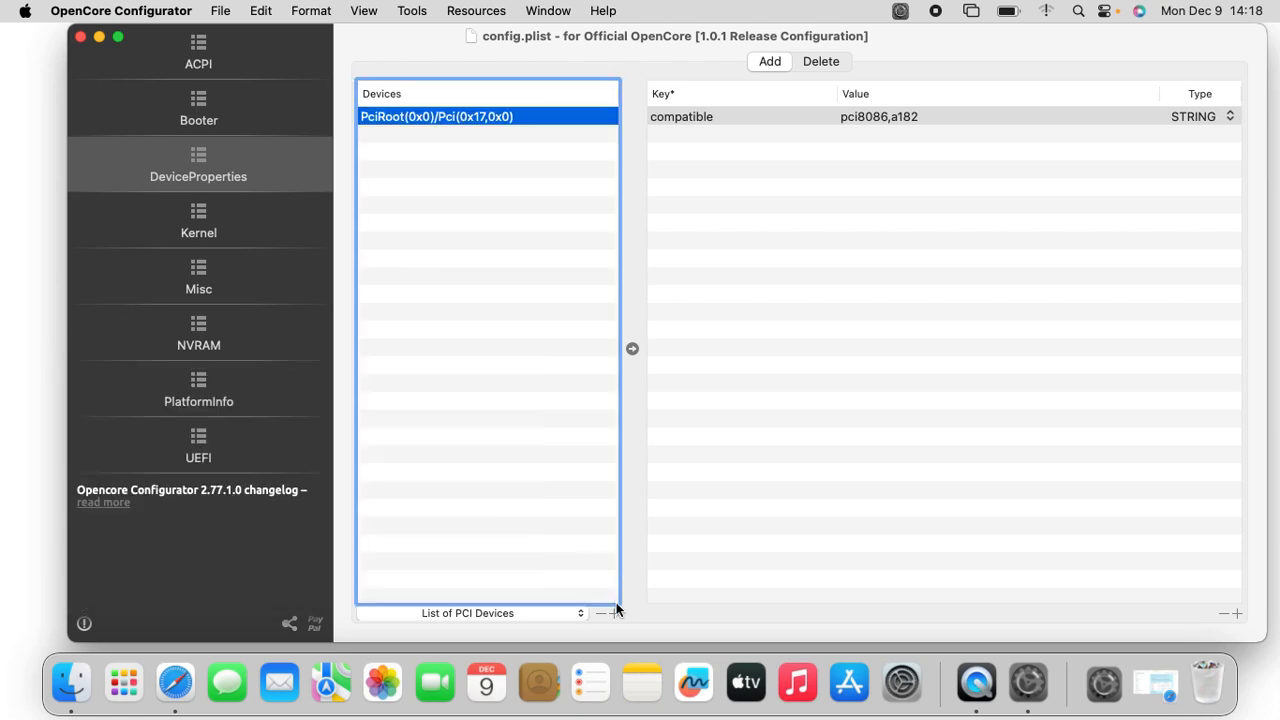
left_click(614, 612)
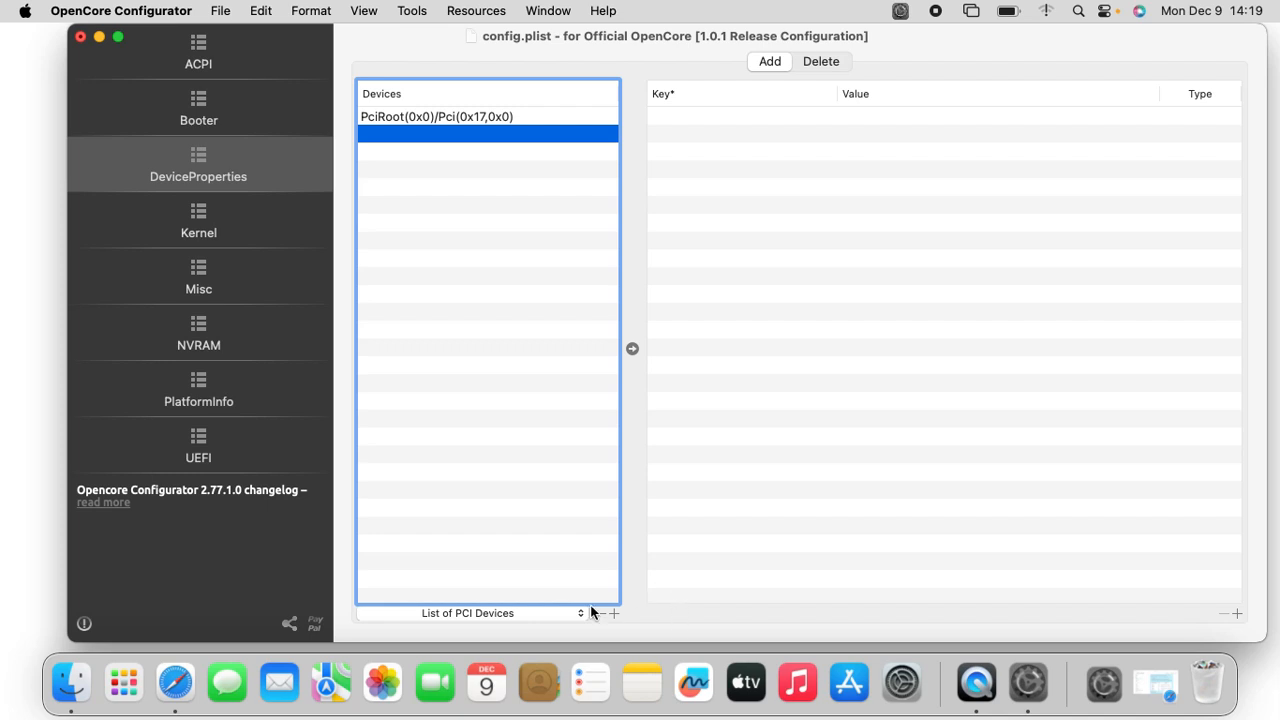
Step: Copy the iGPU device path PciRoot(0x0)/Pci(0x2,0x0) from the guide in Safari and enter it in OpenCore Configurator's empty device entry
left_click(190, 677)
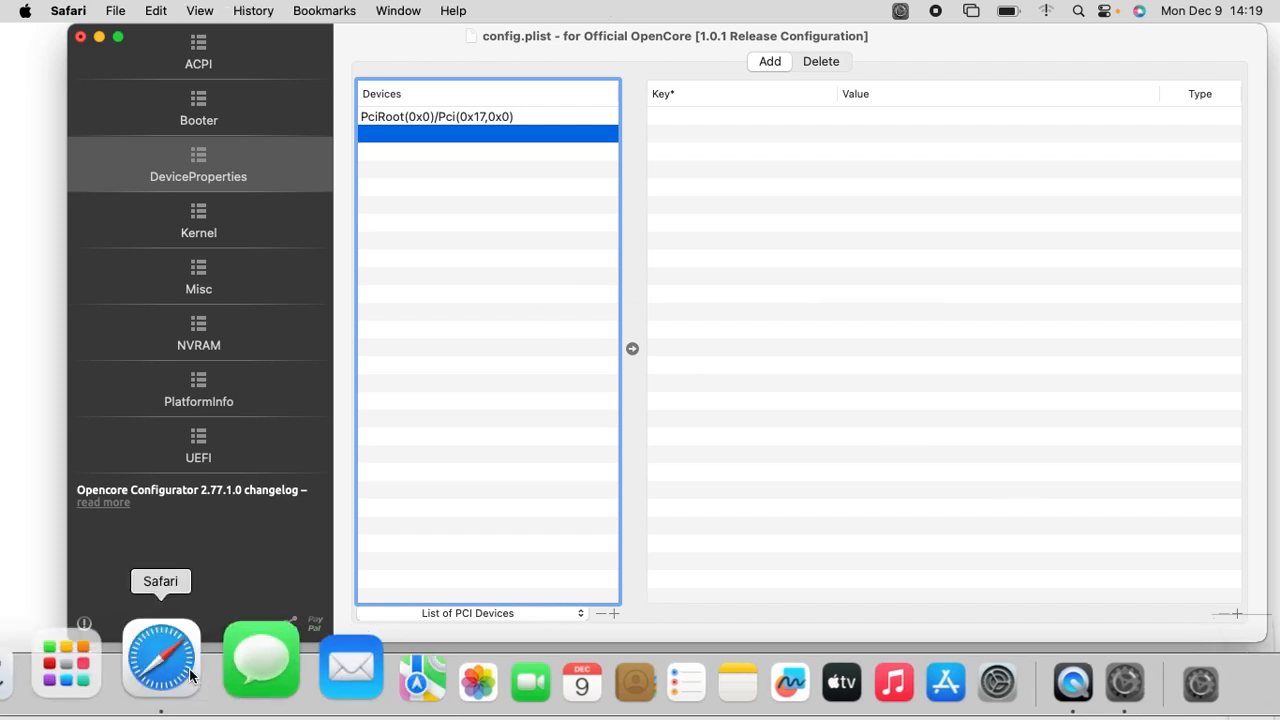
scroll(722, 377, "up", 1)
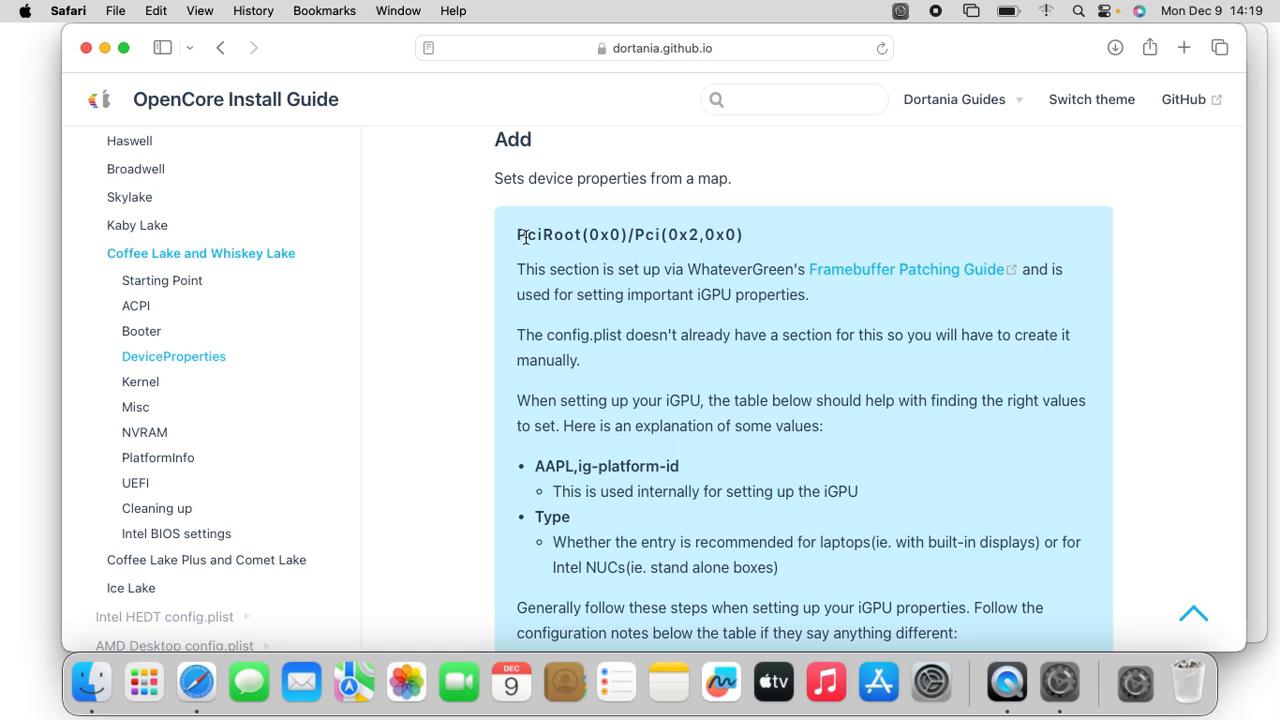
left_click_drag(525, 237, 638, 240)
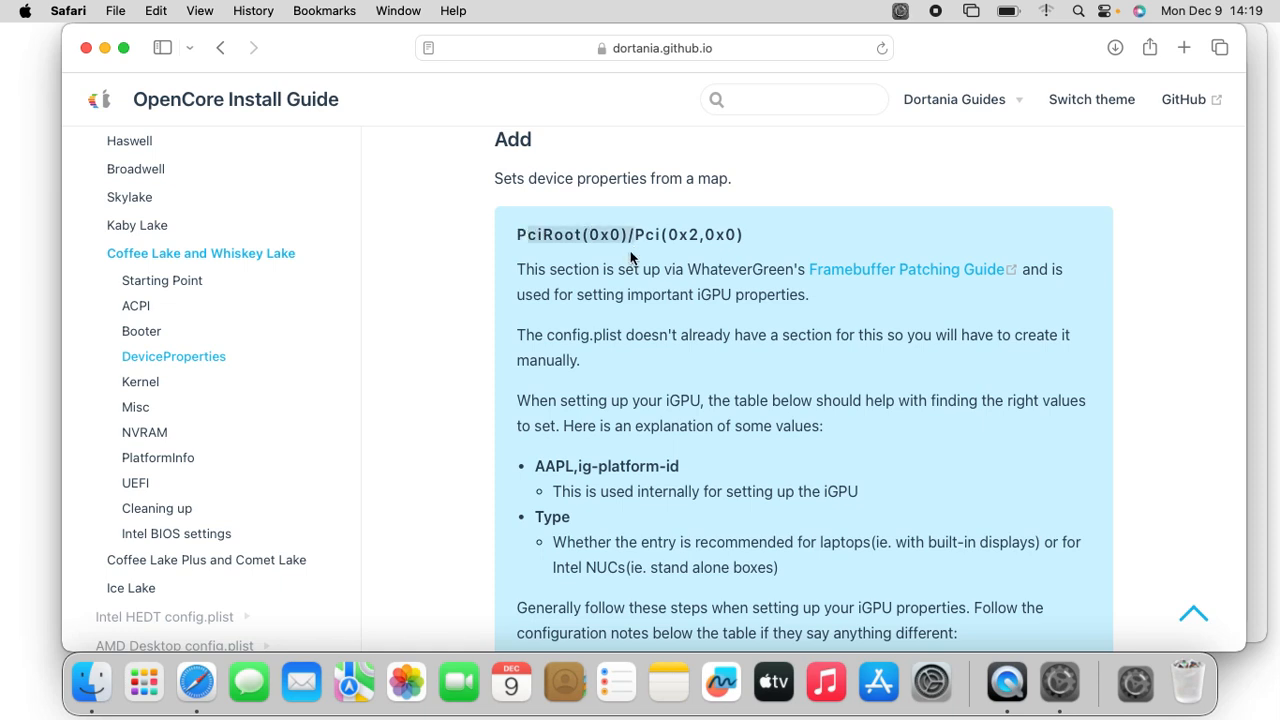
left_click(615, 322)
left_click_drag(516, 237, 740, 234)
key("super+c")
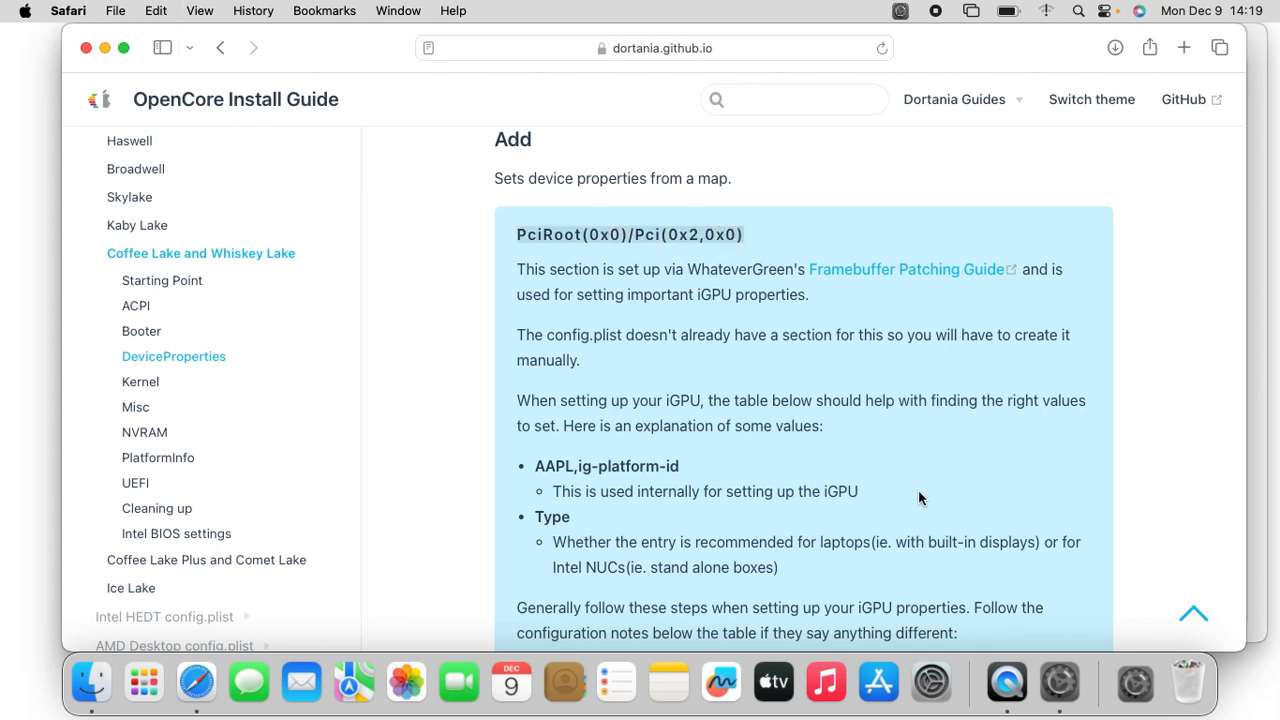
left_click(1046, 682)
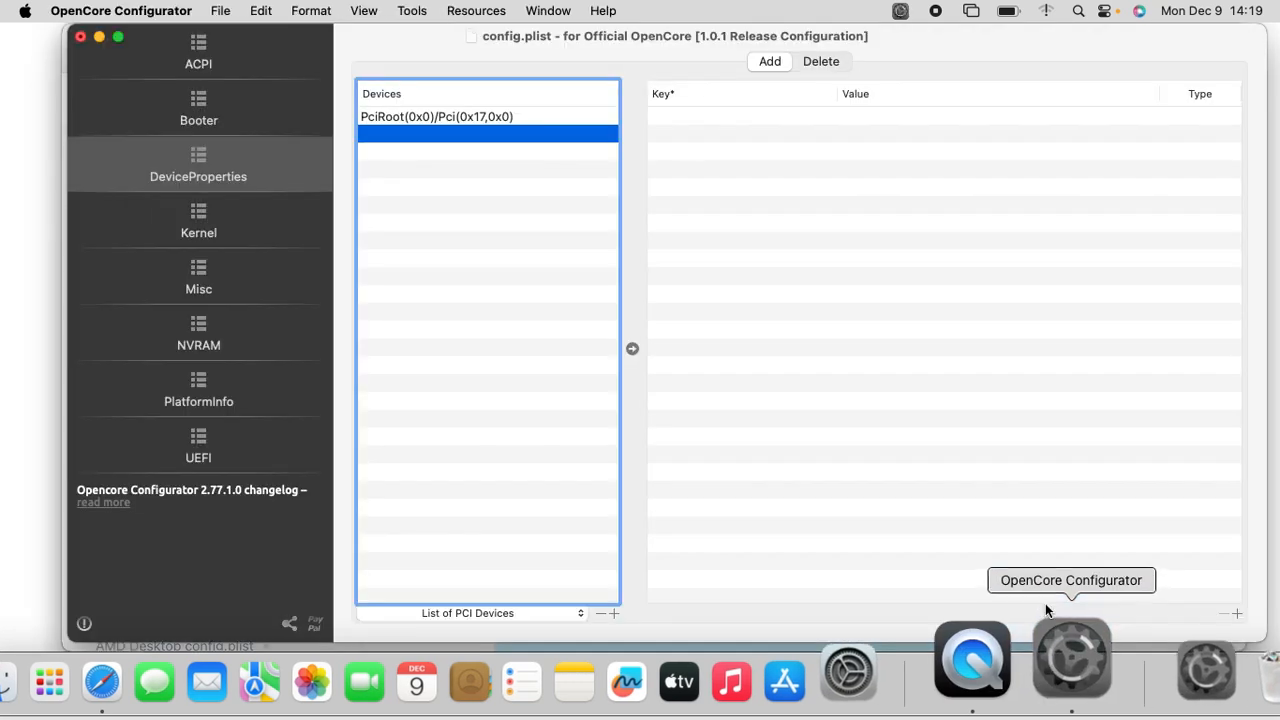
double_click(413, 136)
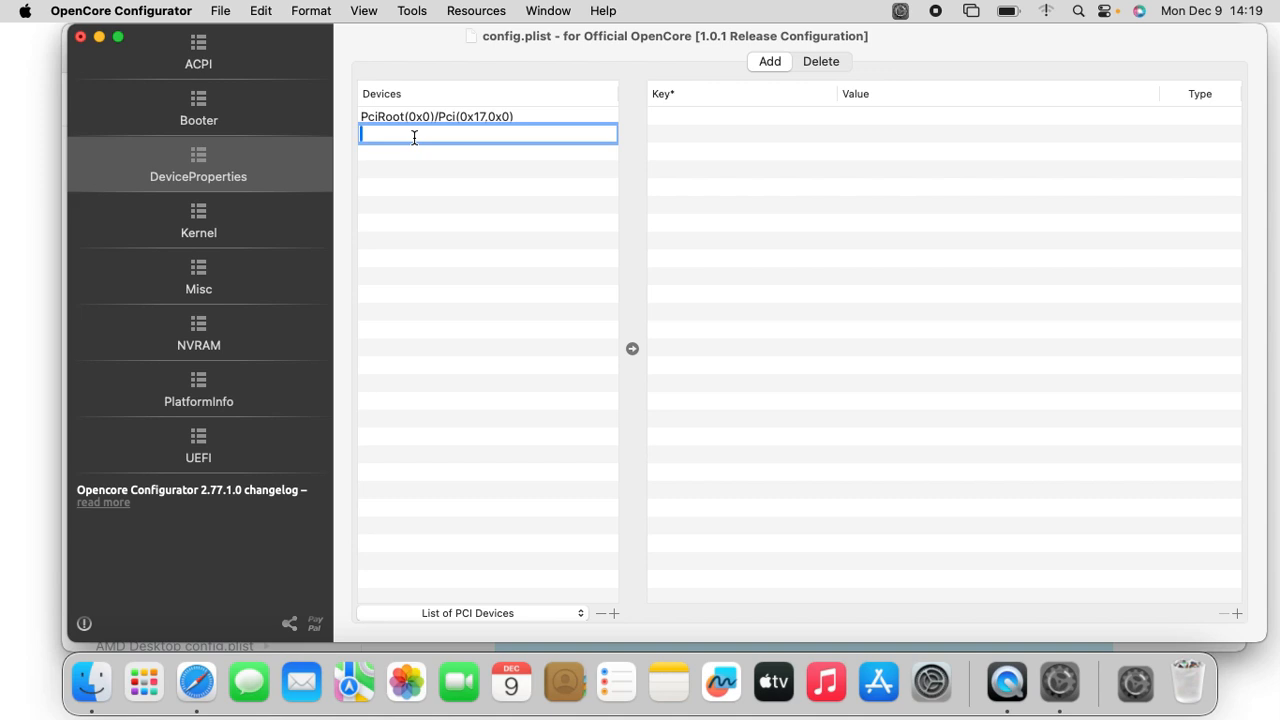
key("super+v")
key("Return")
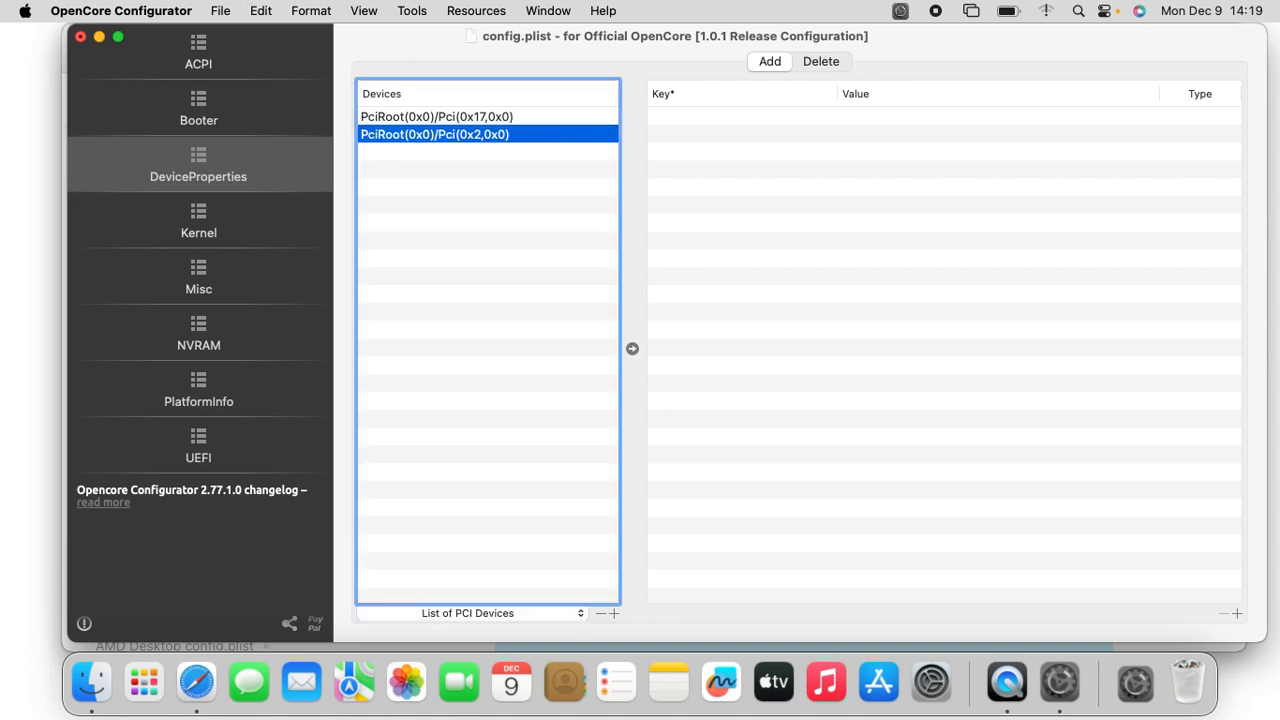
Step: Add a property to the PciRoot(0x0)/Pci(0x2,0x0) device and set its key to AAPL,ig-platform-id, copied from the guide's table
left_click(670, 121)
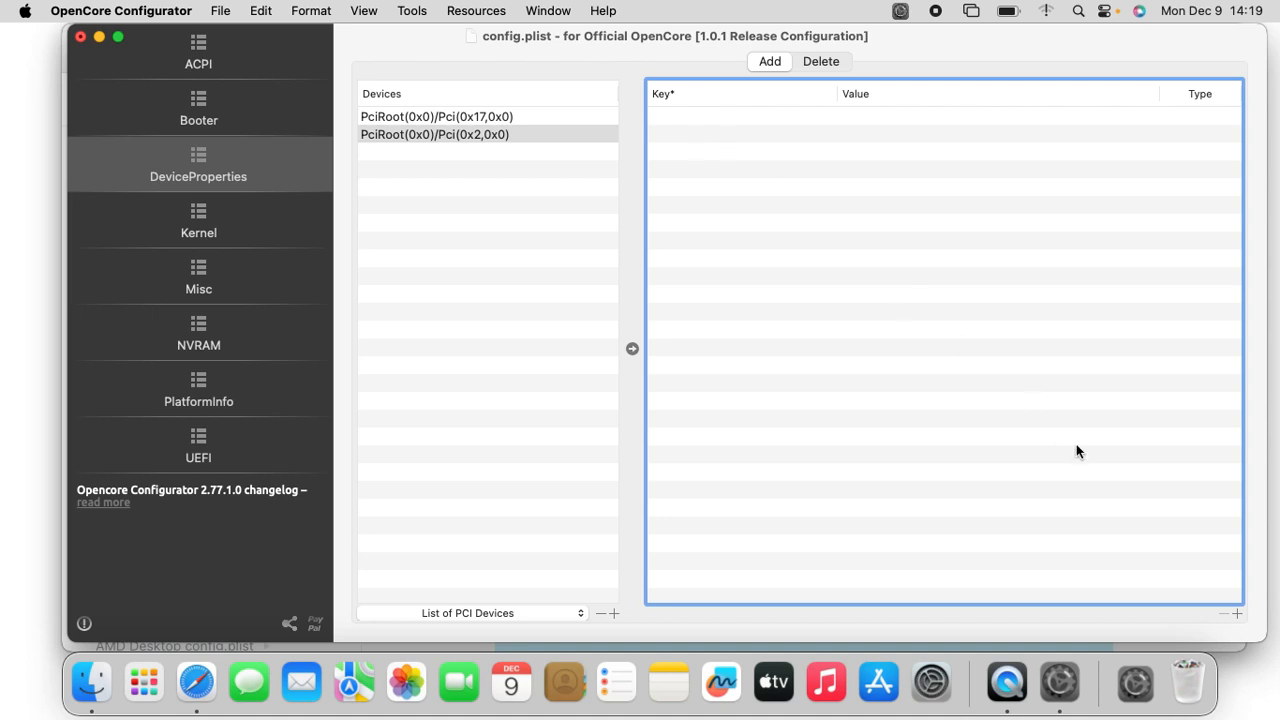
left_click(1237, 614)
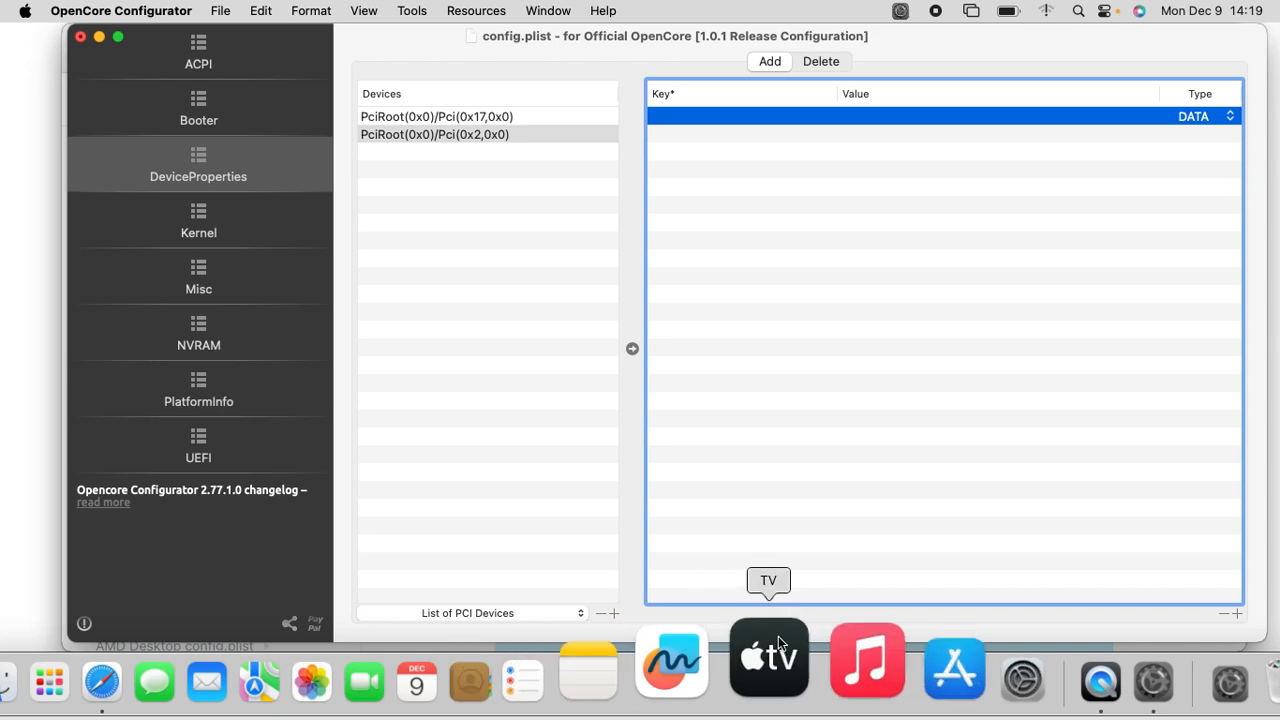
left_click(188, 668)
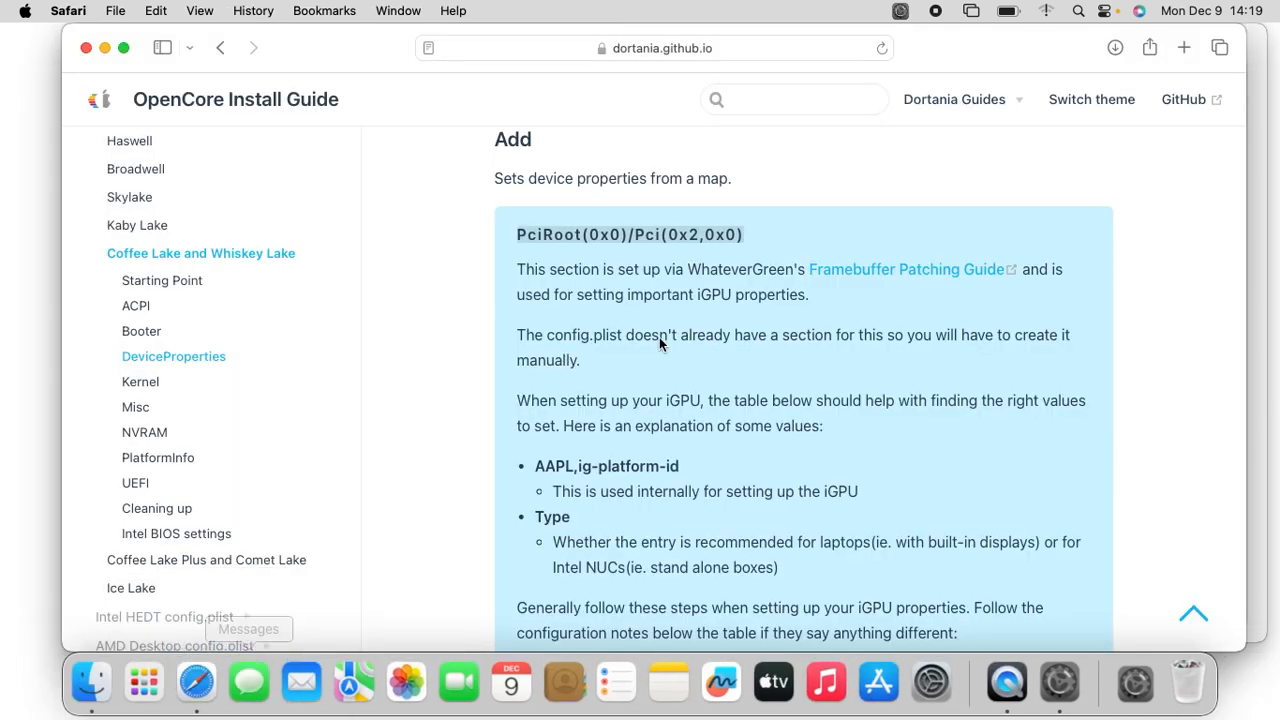
scroll(670, 415, "down", 5)
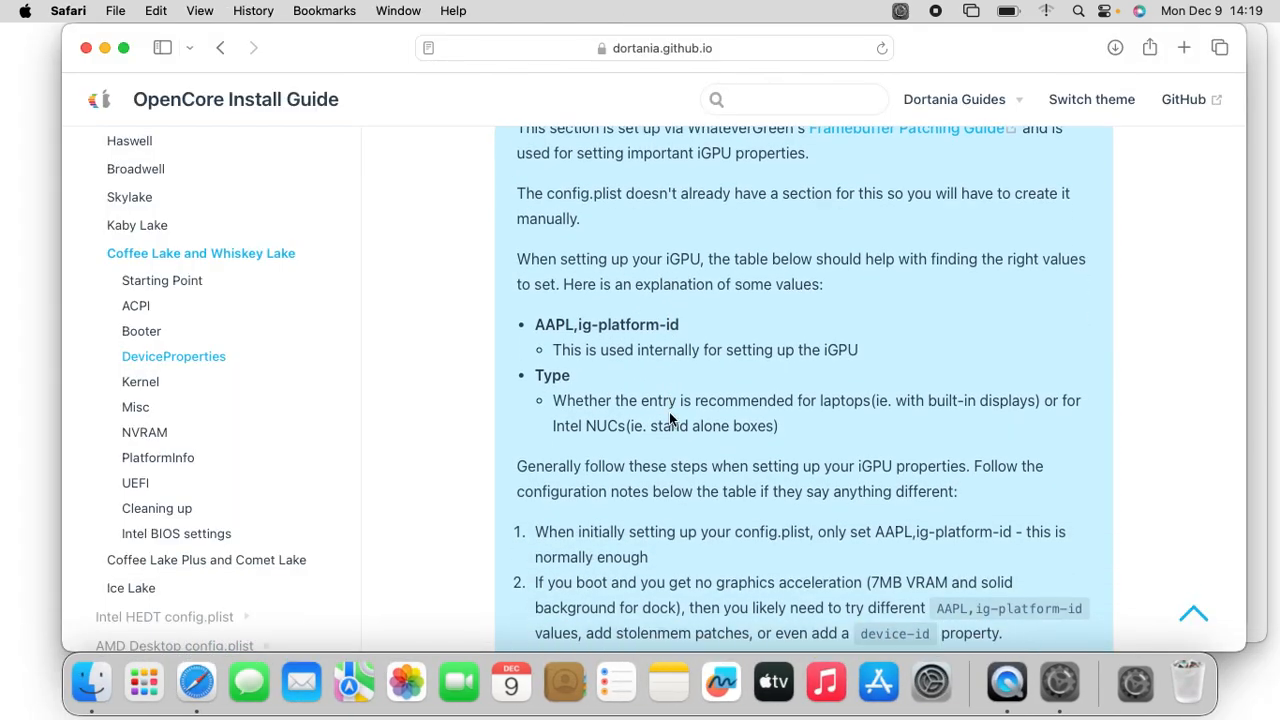
scroll(669, 412, "down", 2)
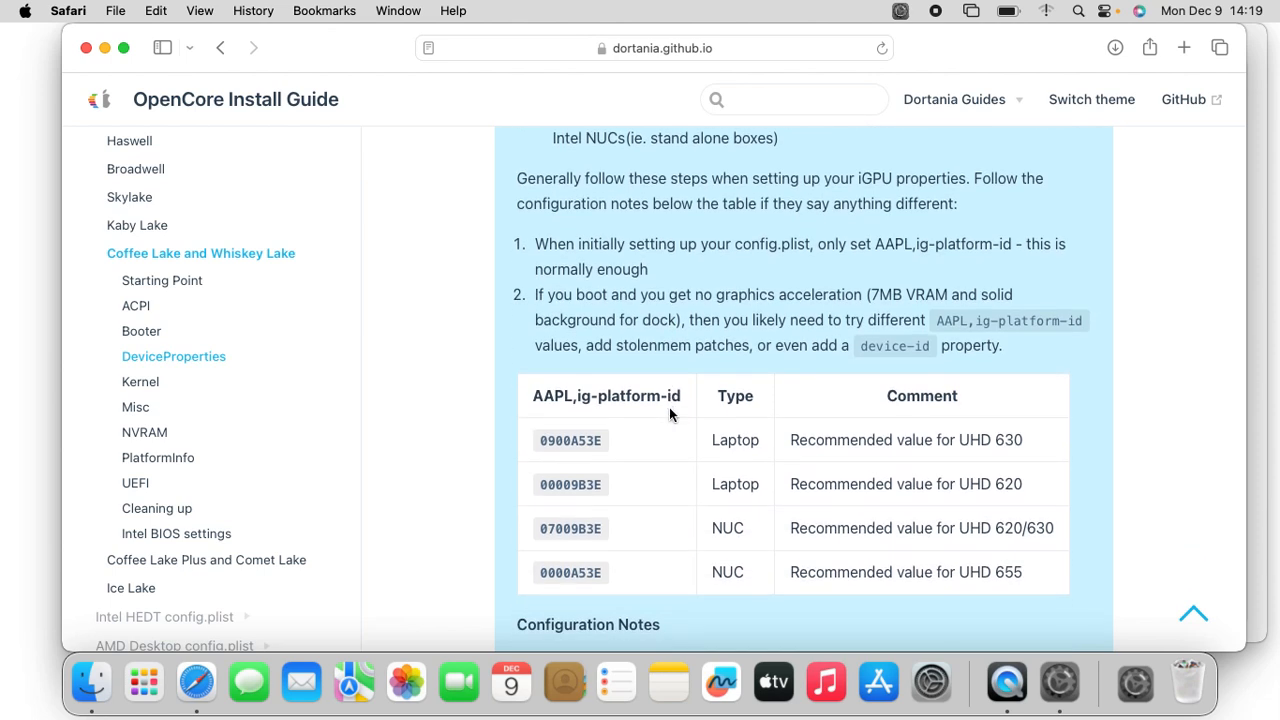
left_click_drag(682, 400, 535, 402)
key("super+c")
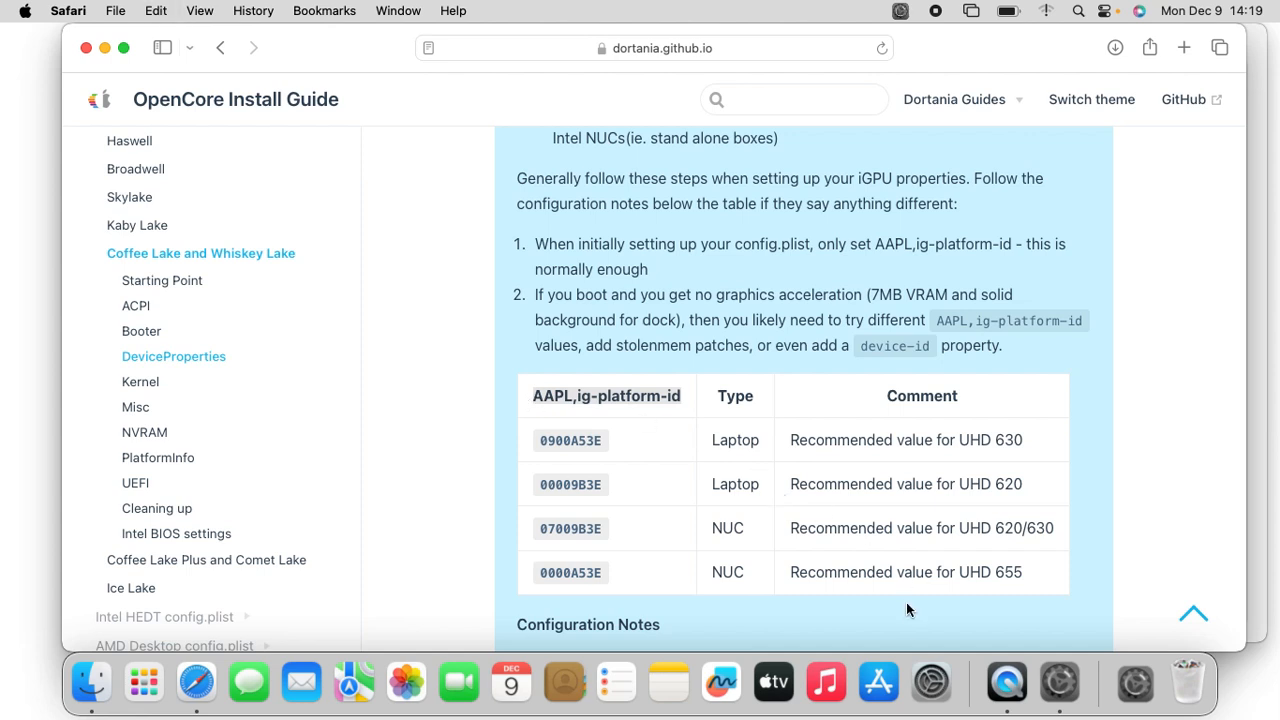
left_click(1060, 680)
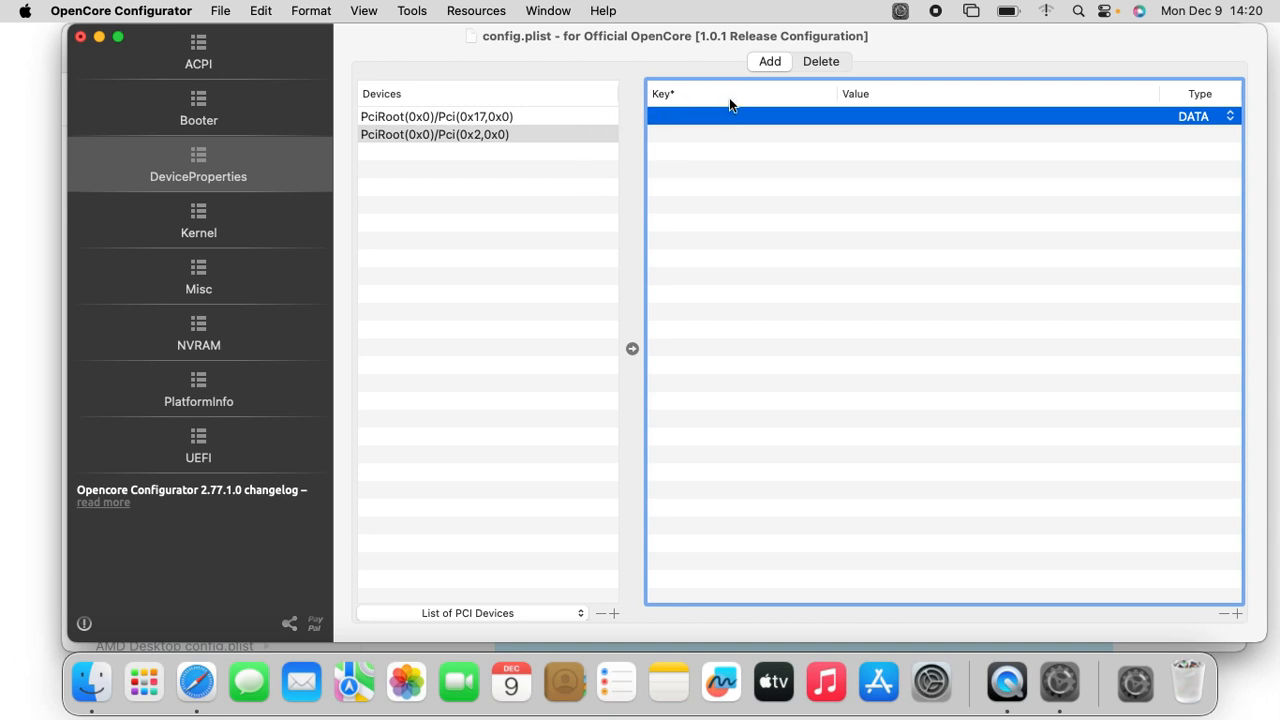
double_click(701, 117)
key("super+v")
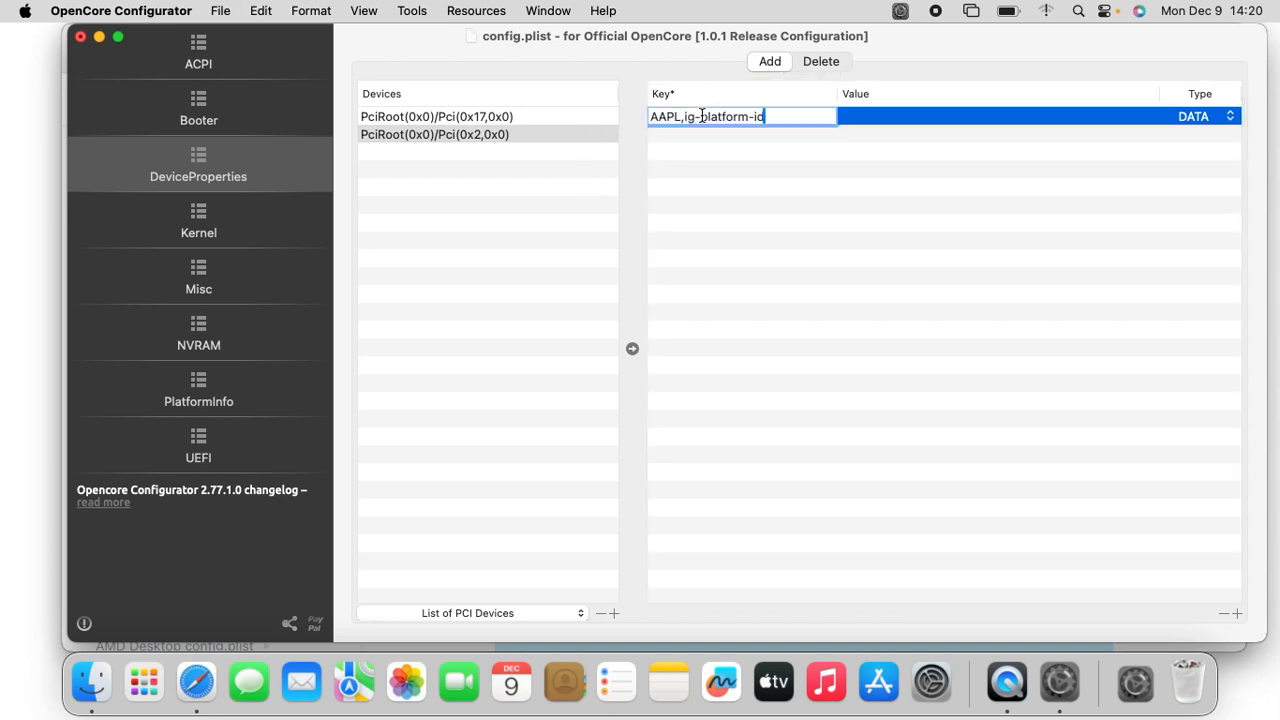
key("Return")
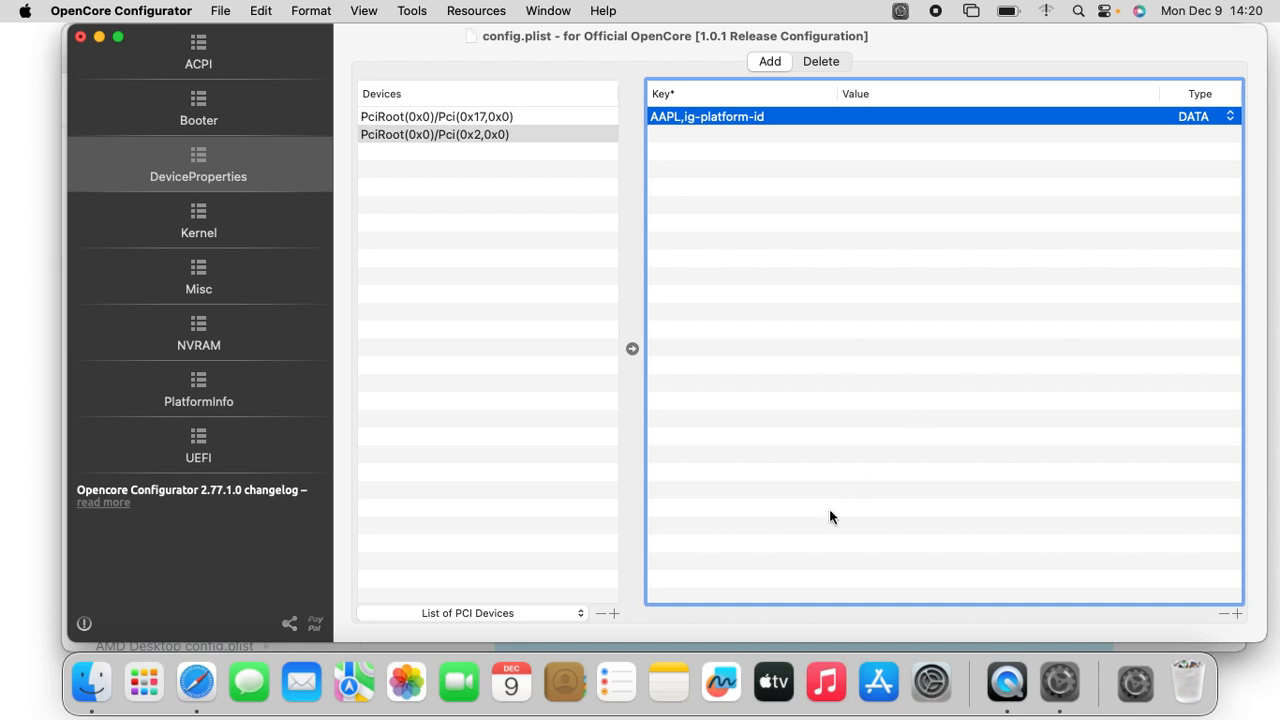
Step: Copy the UHD 620 laptop value 00009B3E from the guide and enter it as the value of AAPL,ig-platform-id
left_click(193, 662)
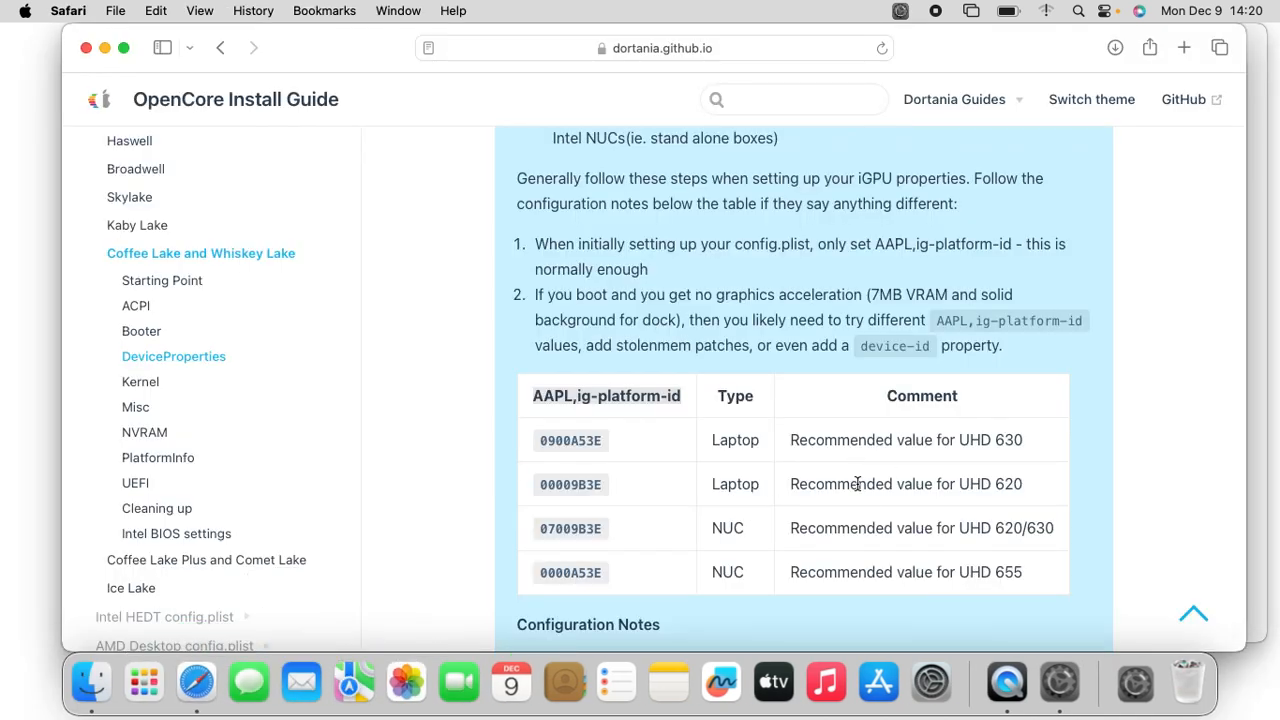
scroll(859, 497, "down", 3)
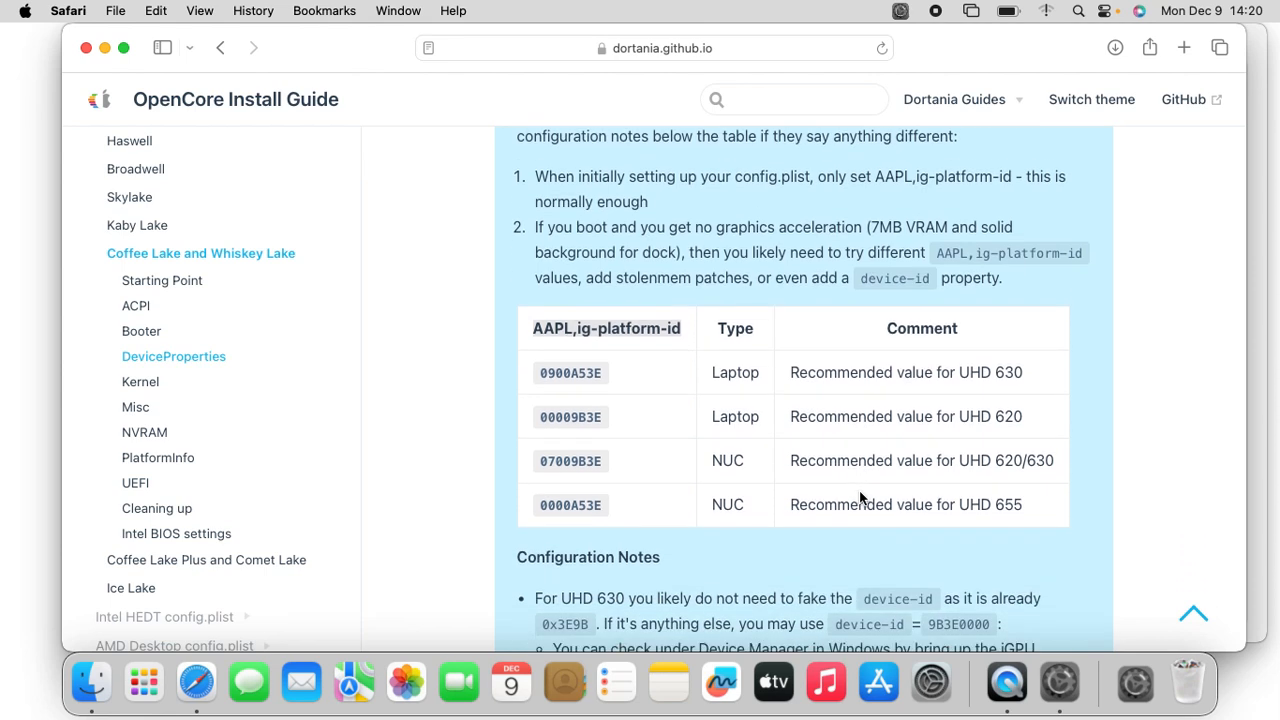
scroll(859, 497, "down", 1)
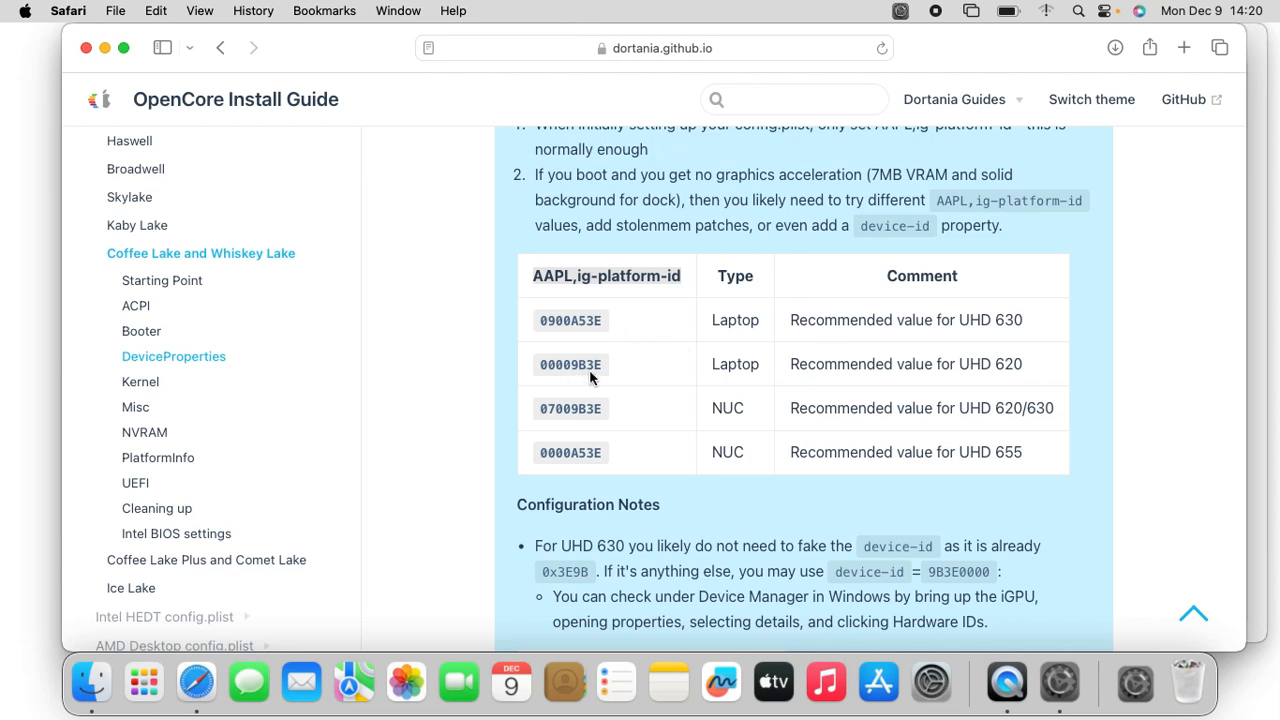
left_click_drag(601, 366, 541, 367)
key("super+c")
key("super+Tab")
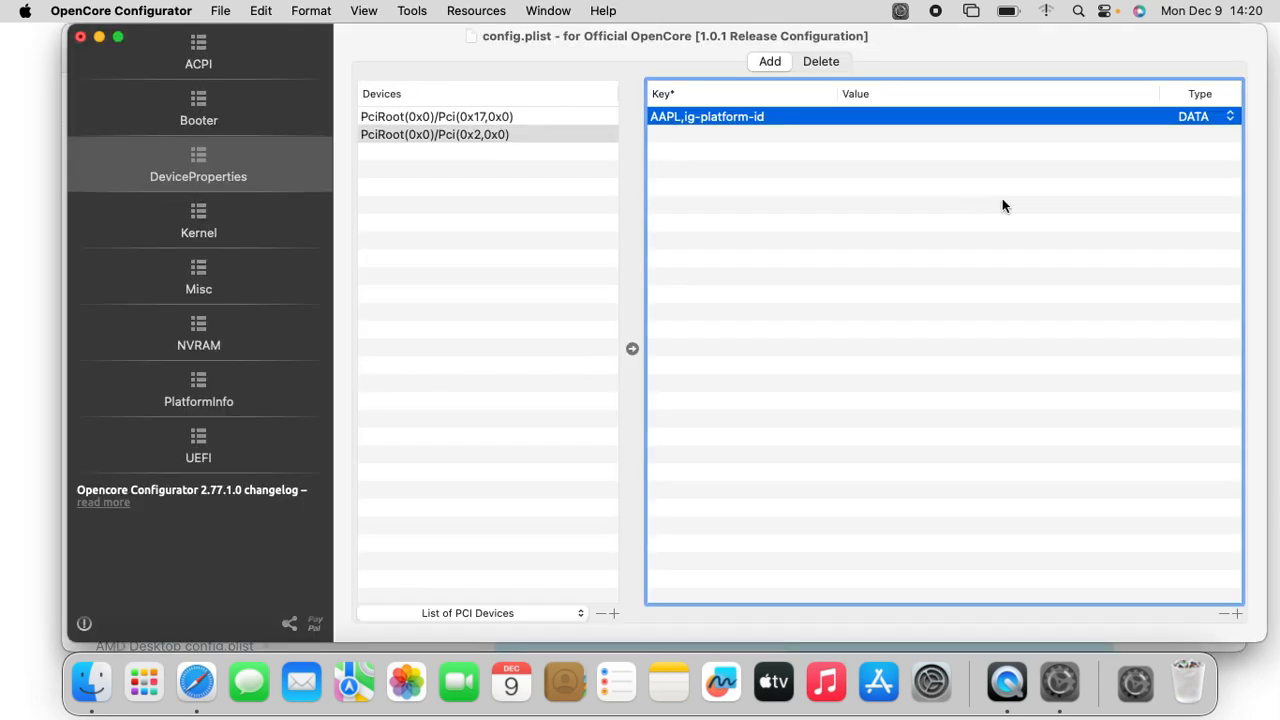
double_click(876, 116)
key("super+v")
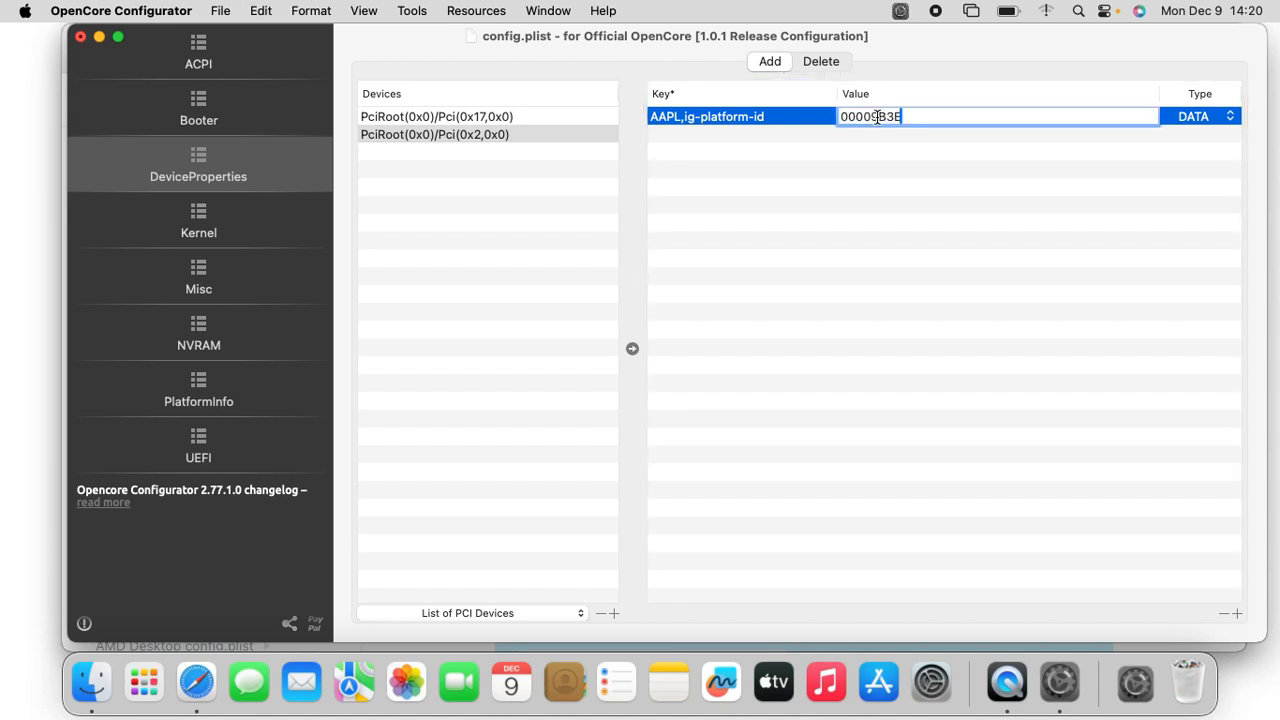
Step: Add a property to the PciRoot(0x0)/Pci(0x2,0x0) device and set its key to device-id, copied from the guide's Configuration Notes in Safari
key("Return")
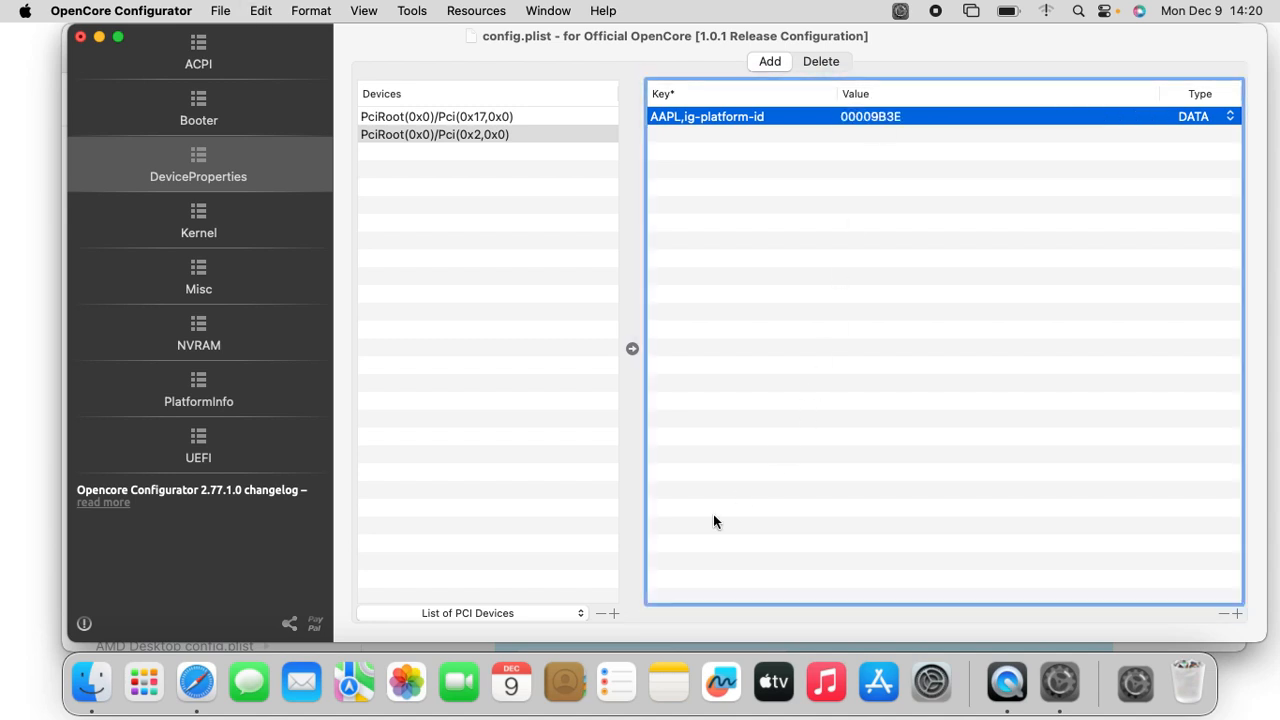
left_click(170, 665)
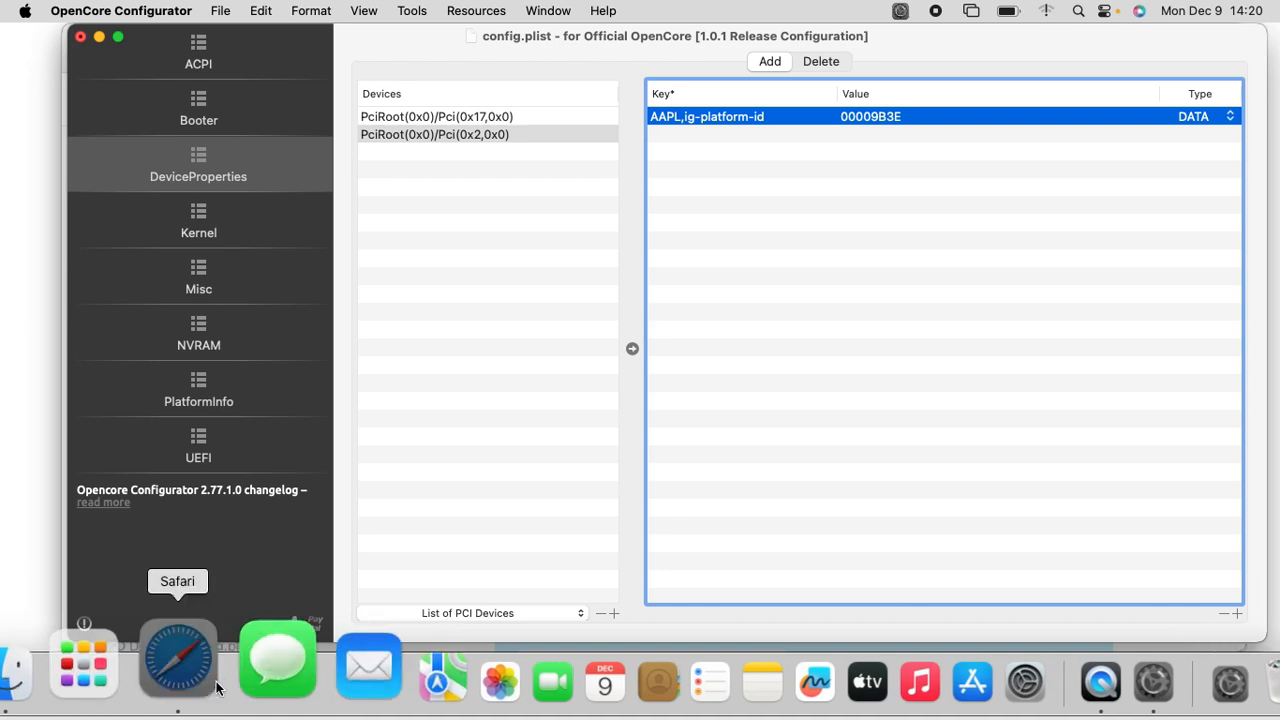
scroll(727, 450, "down", 5)
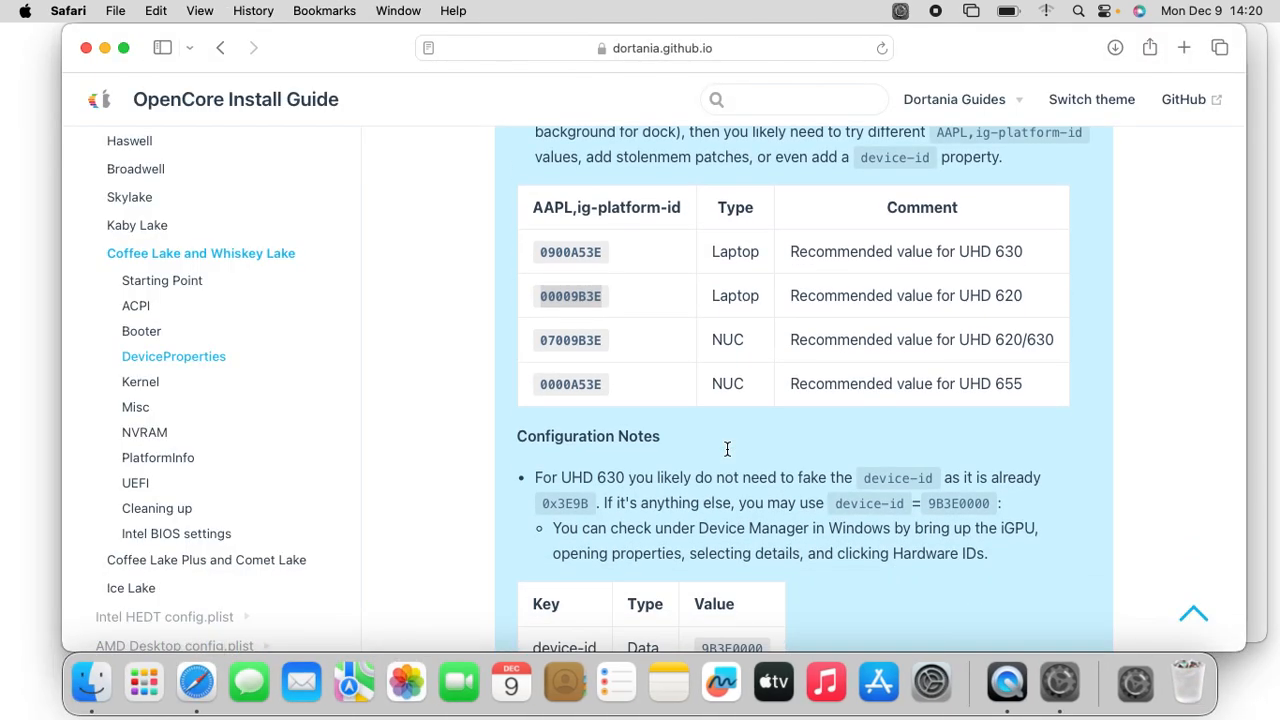
scroll(727, 450, "down", 2)
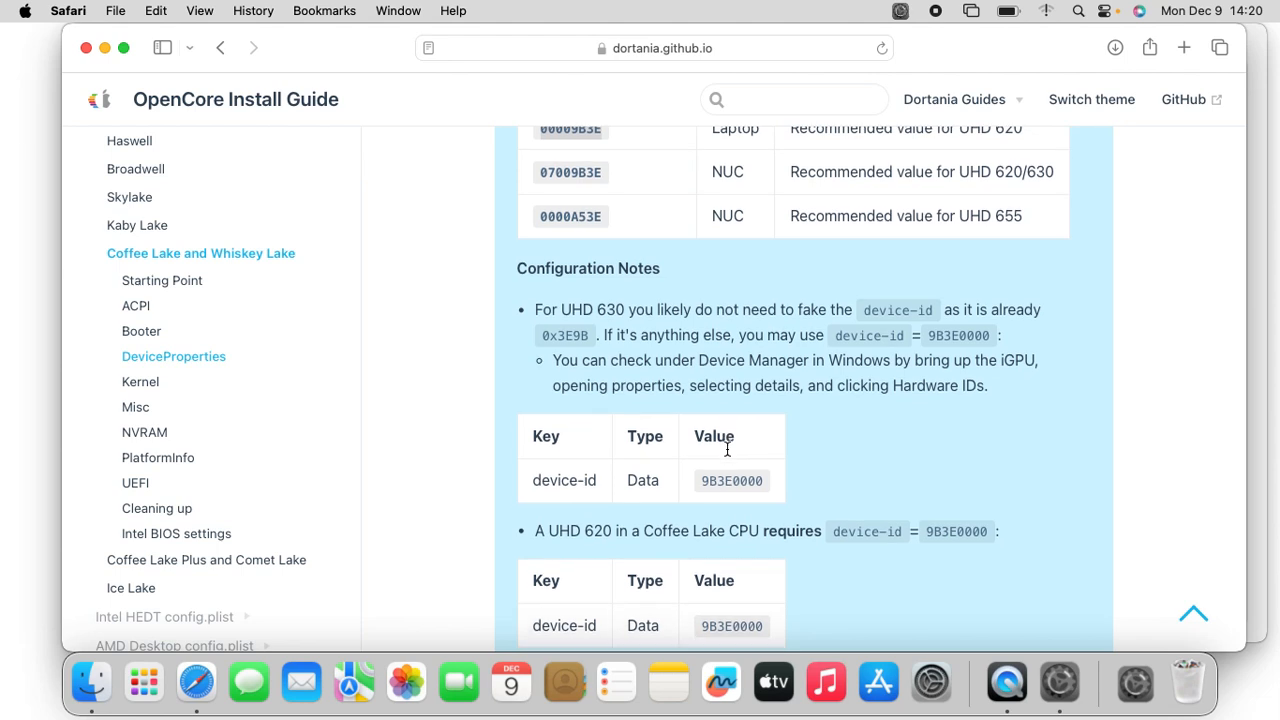
left_click_drag(563, 263, 822, 268)
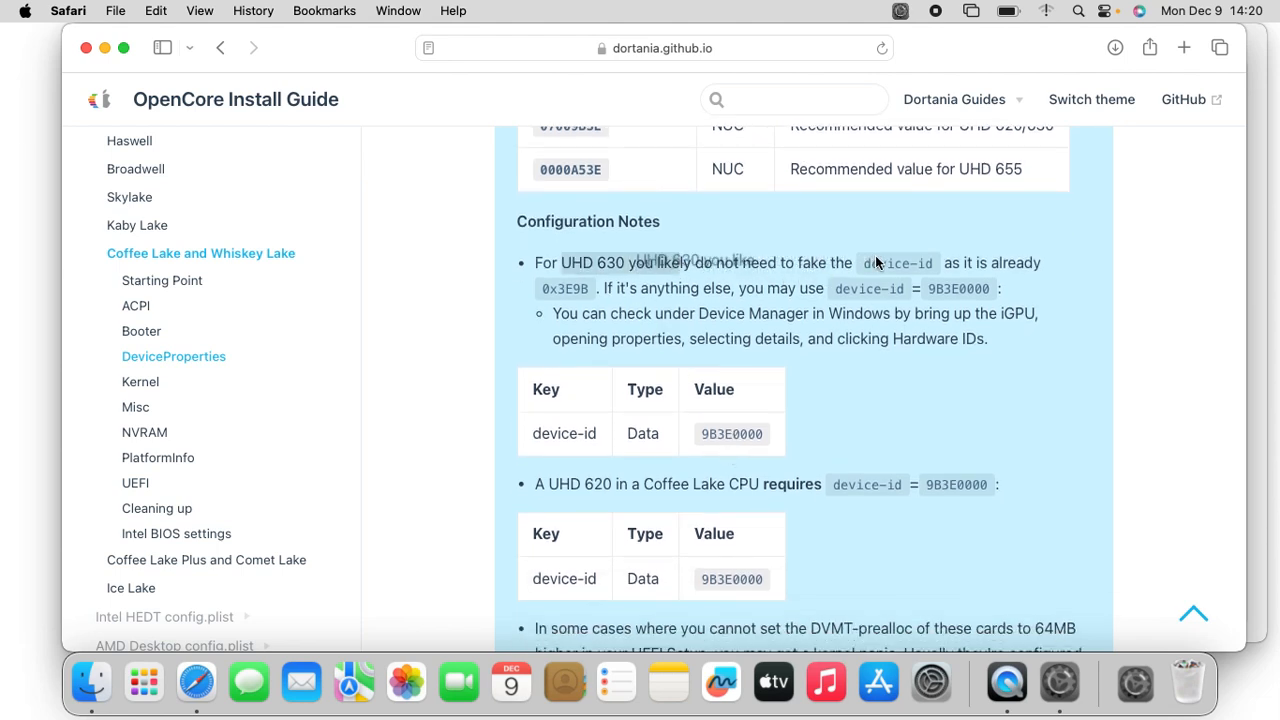
left_click(802, 263)
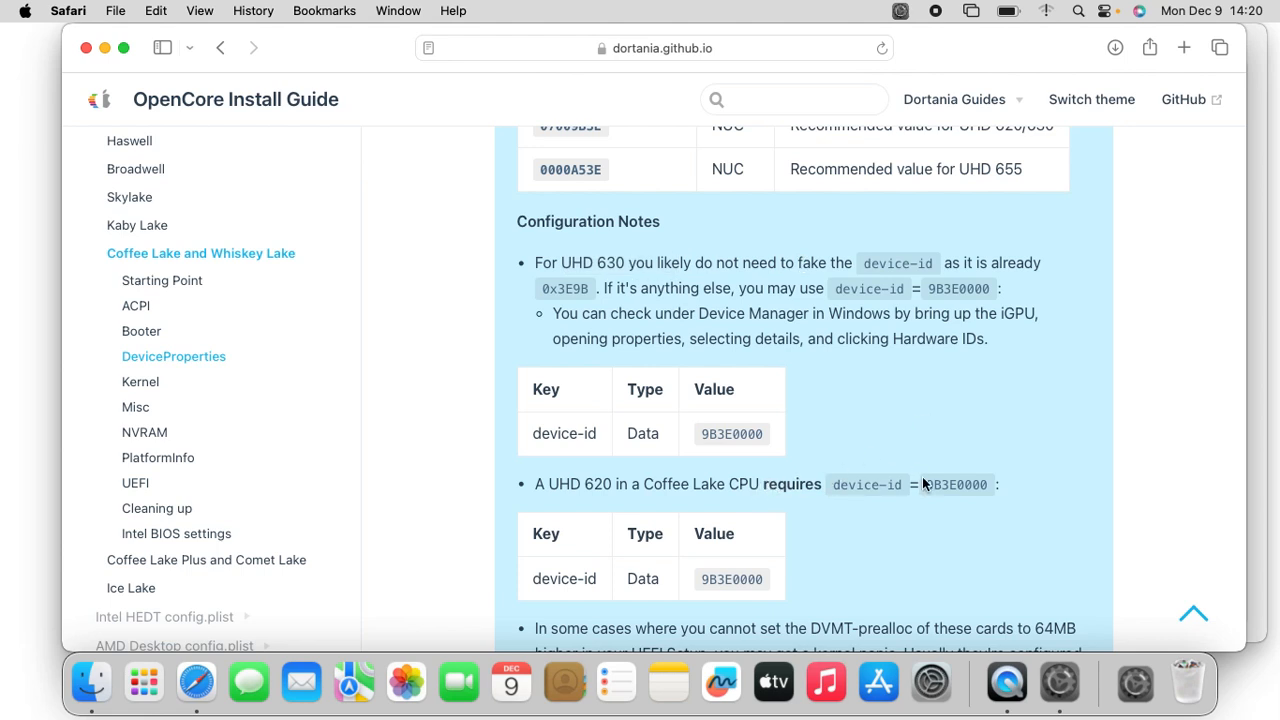
triple_click(572, 435)
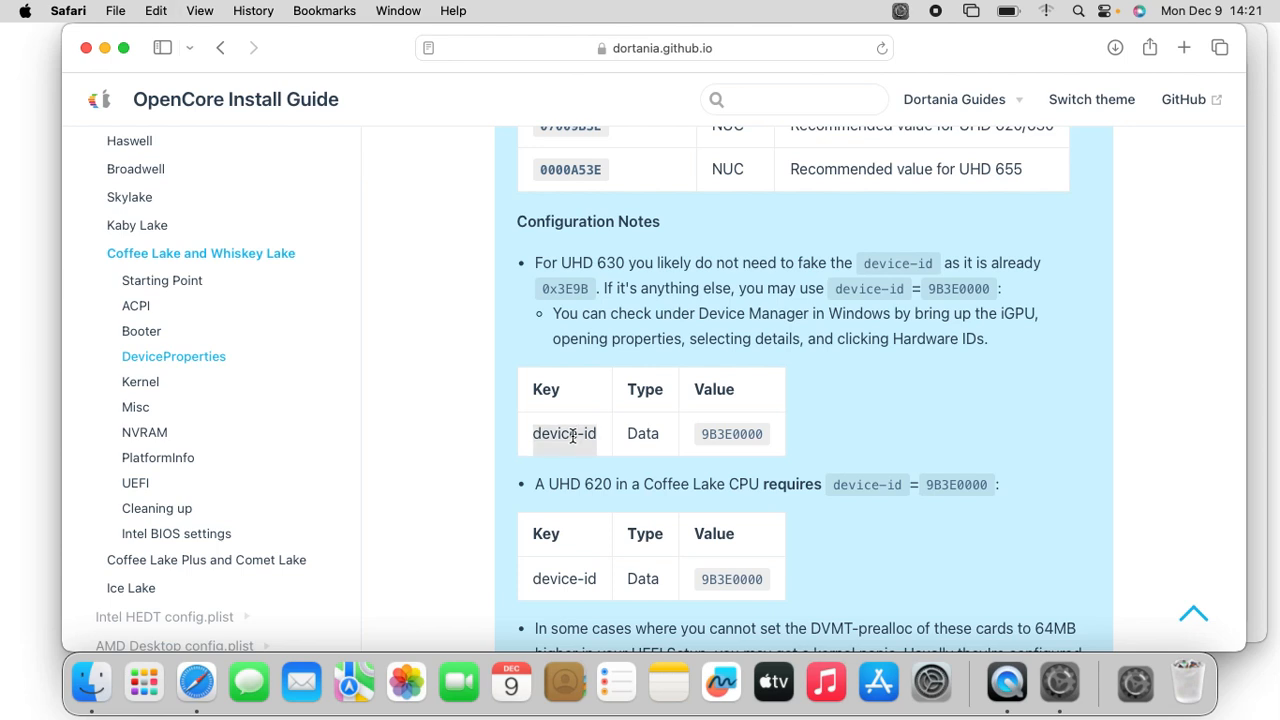
left_click(1059, 682)
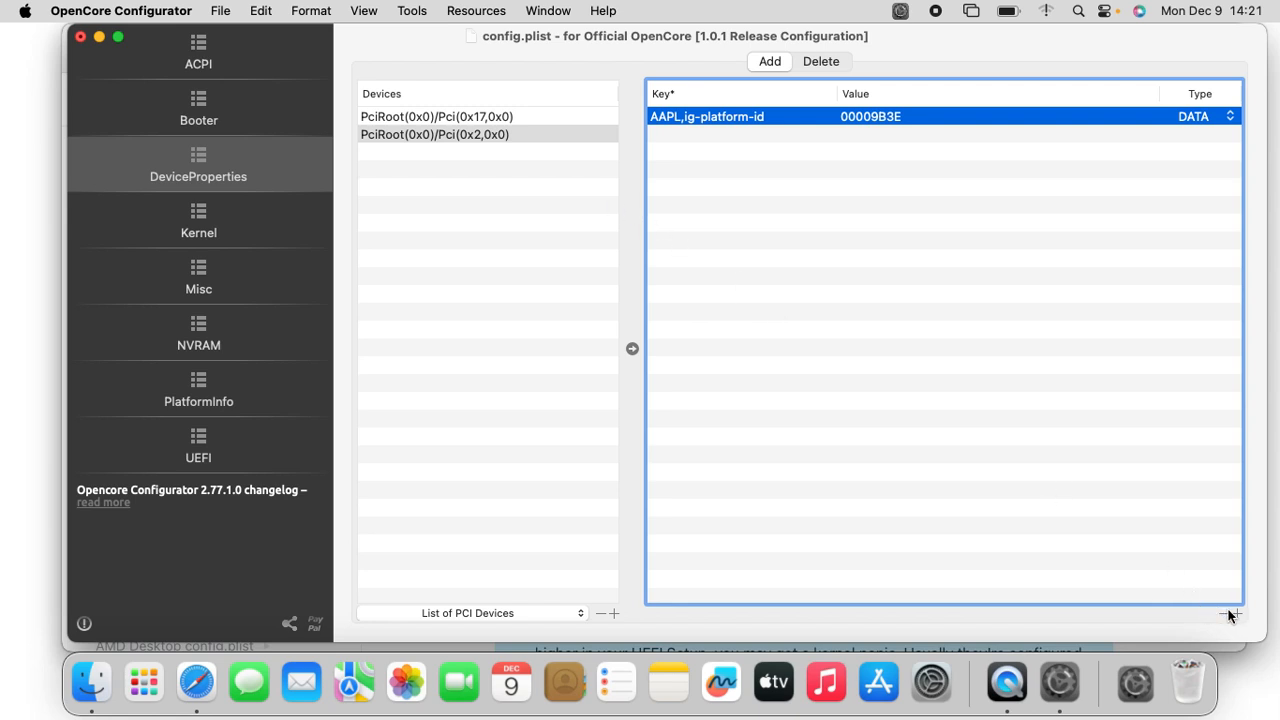
left_click(1237, 614)
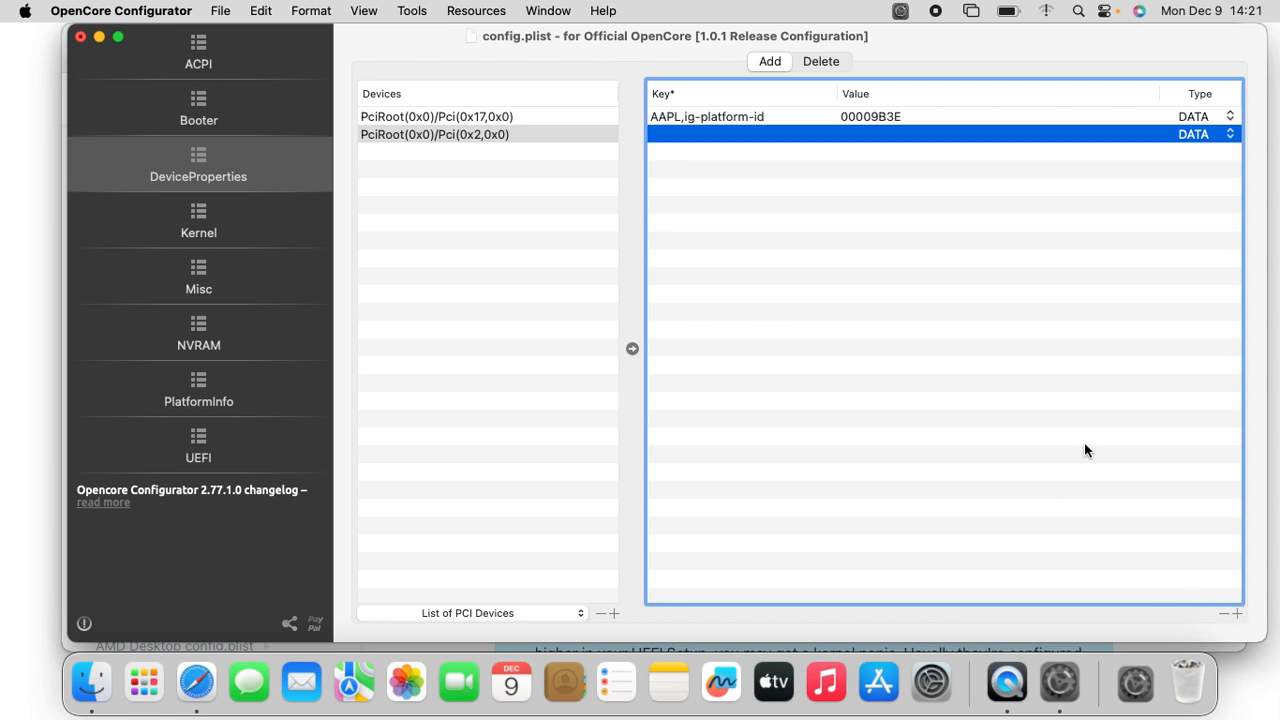
double_click(744, 138)
type("device-id")
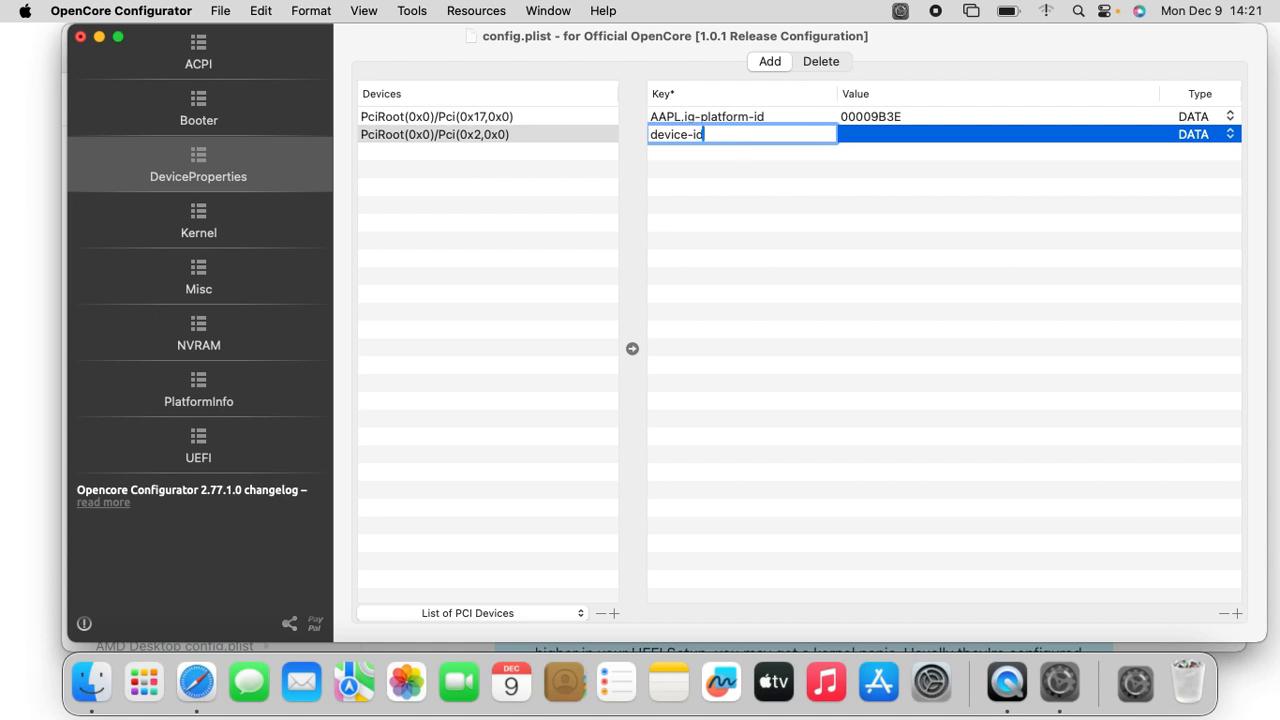
key("Return")
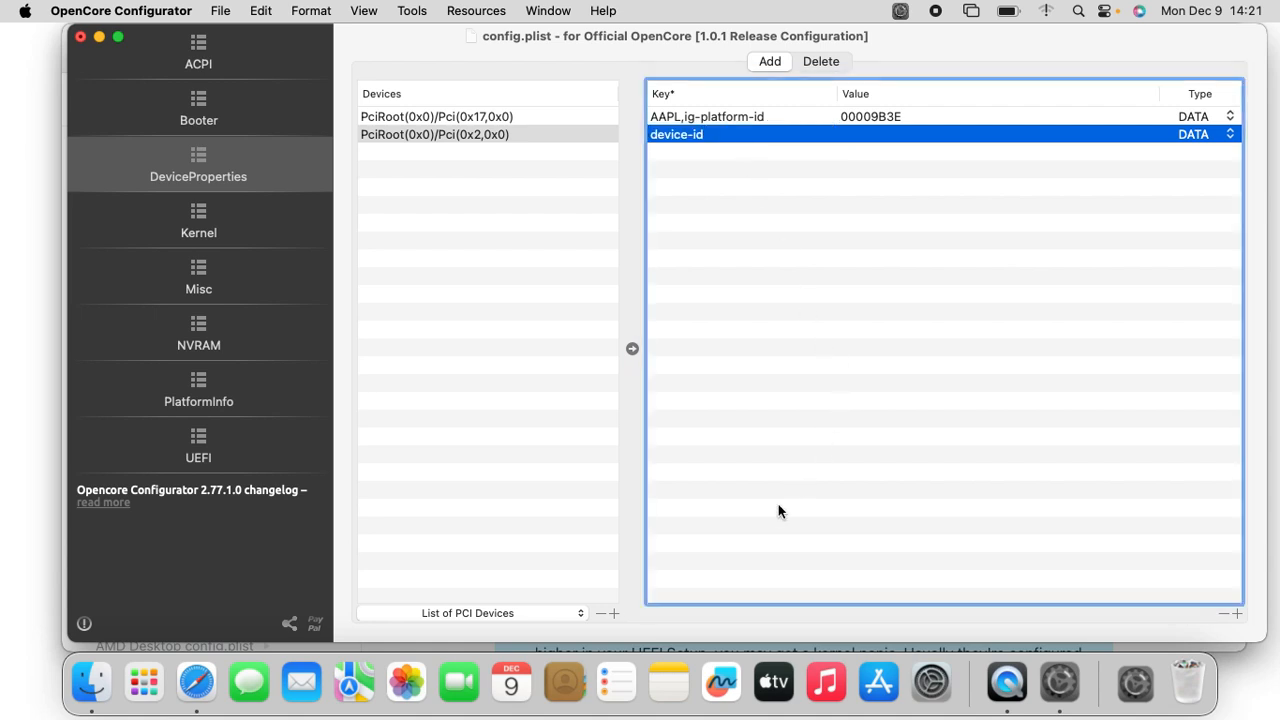
Step: Copy the value 9B3E0000 from the guide in Safari and enter it as the device-id value in OpenCore Configurator
left_click(196, 681)
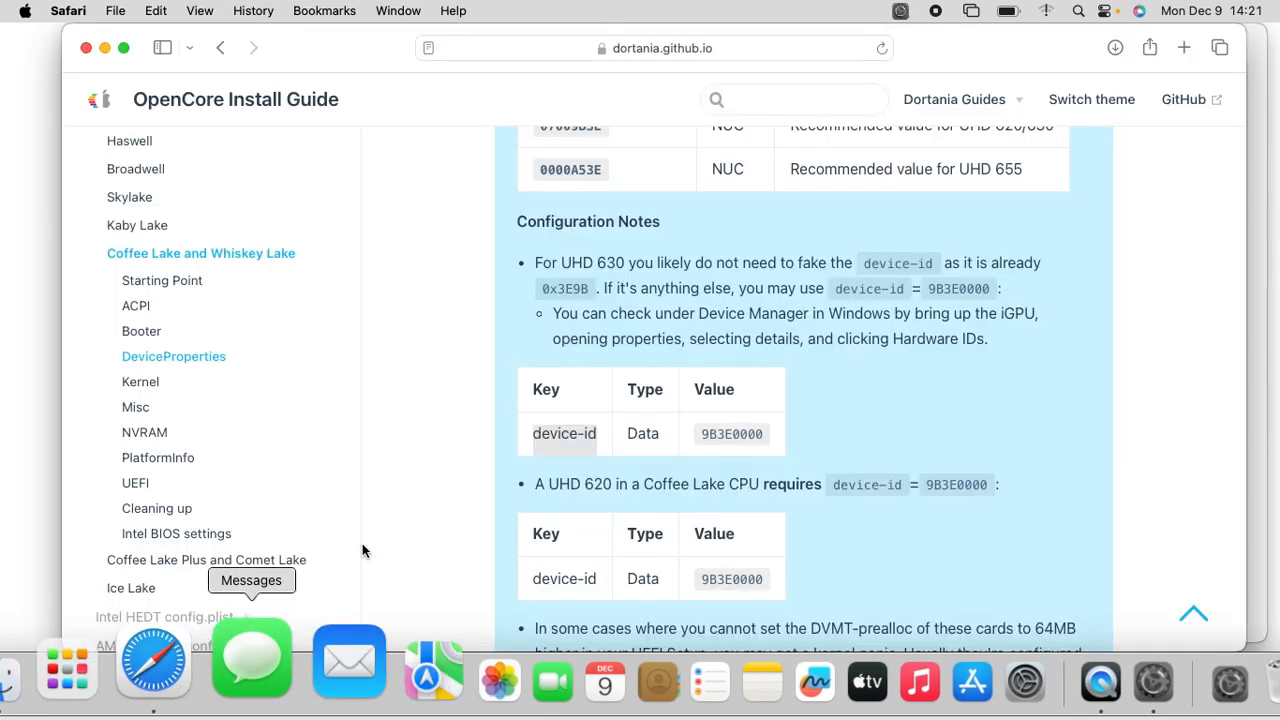
double_click(729, 433)
key("super+c")
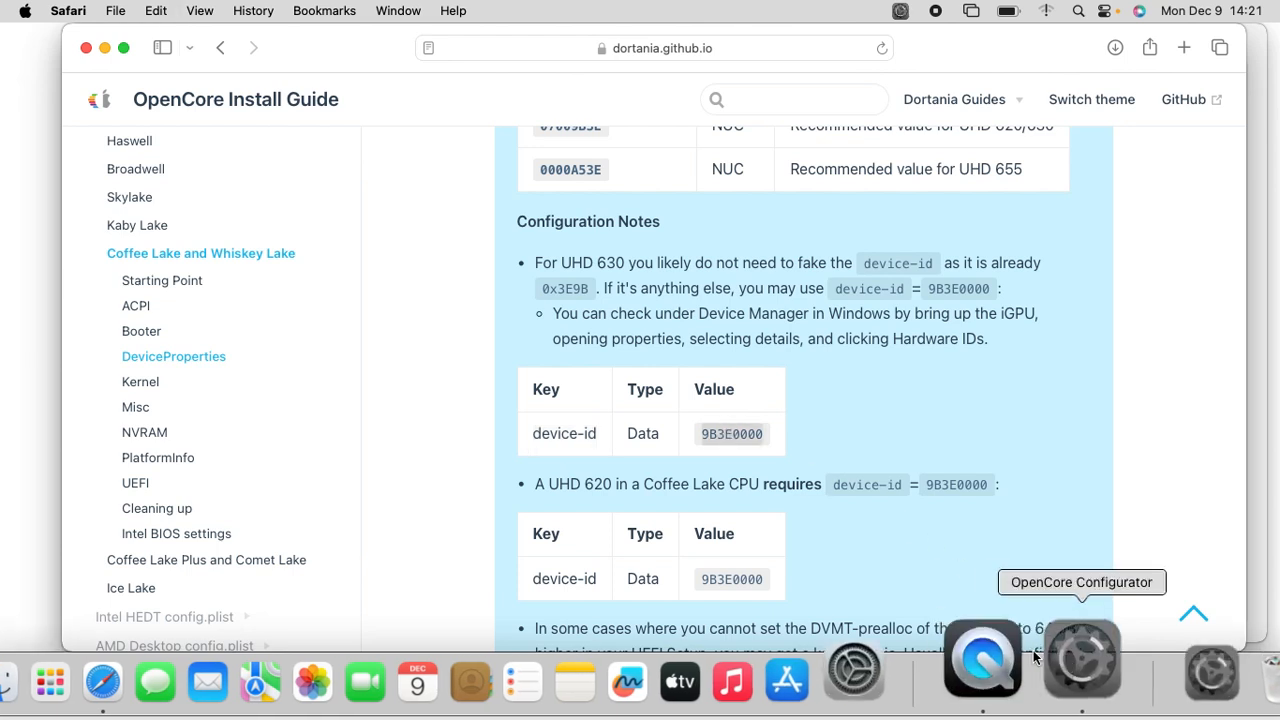
left_click(1057, 670)
double_click(880, 134)
key("super+v")
key("Return")
Step: Copy framebuffer-patch-enable from the guide's DVMT-prealloc table in Safari and add it as a new property key in OpenCore Configurator
left_click(196, 681)
scroll(774, 513, "down", 5)
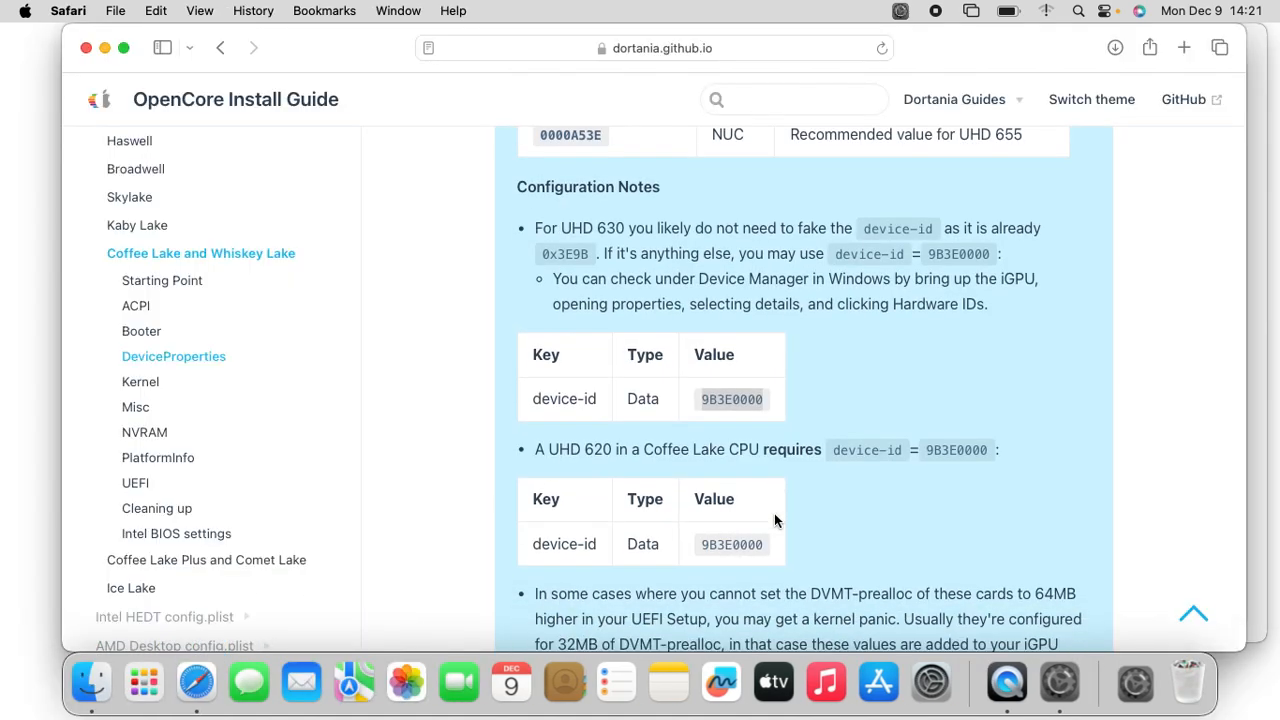
scroll(774, 514, "down", 5)
scroll(775, 515, "down", 1)
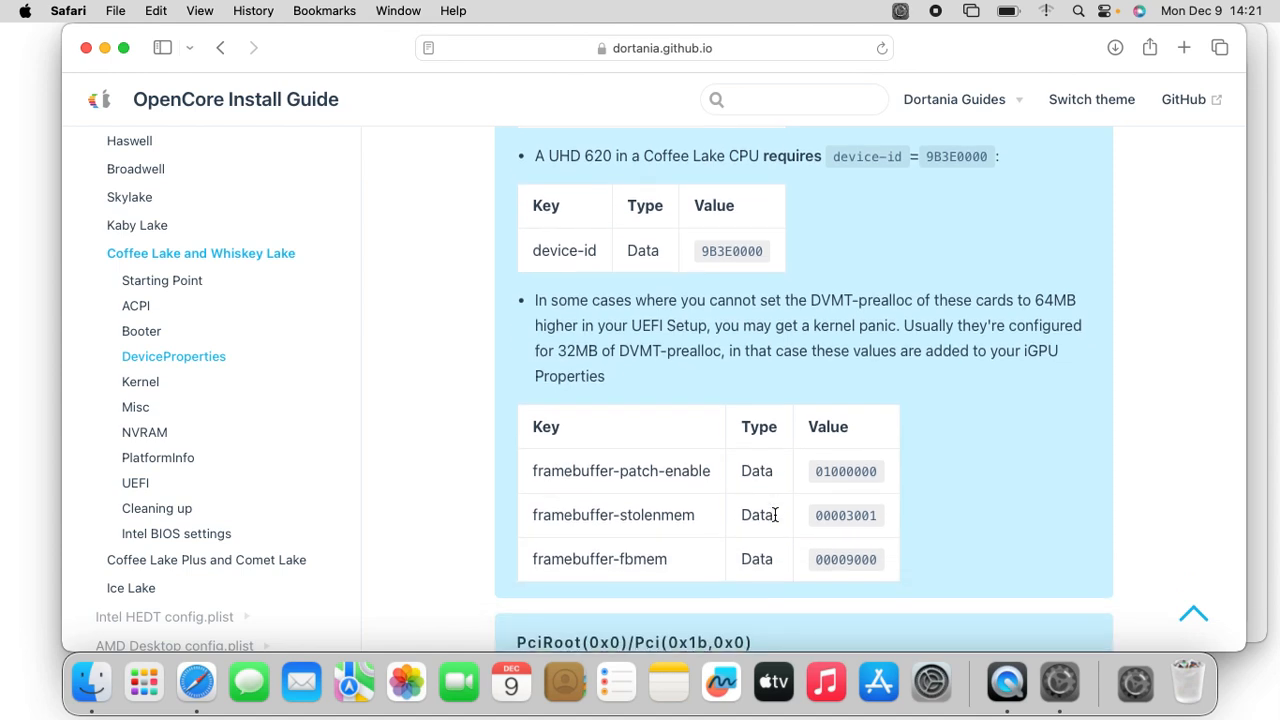
scroll(774, 515, "down", 2)
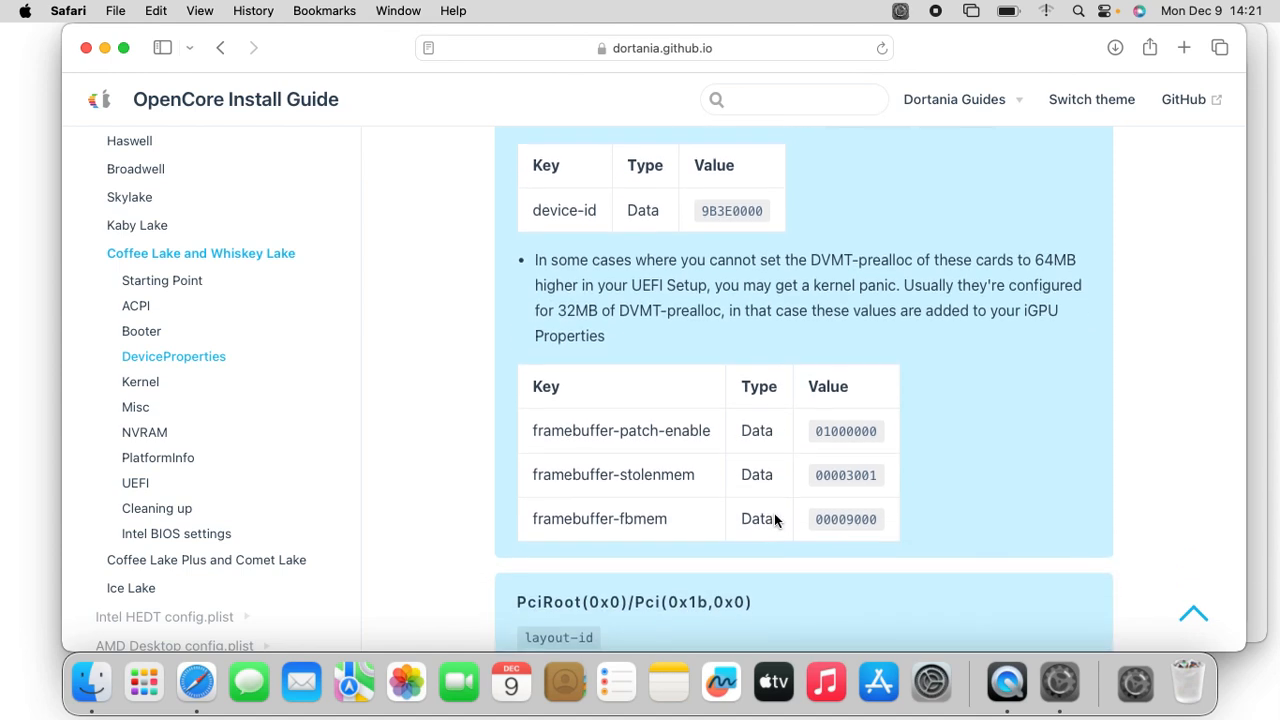
triple_click(658, 430)
key("super+c")
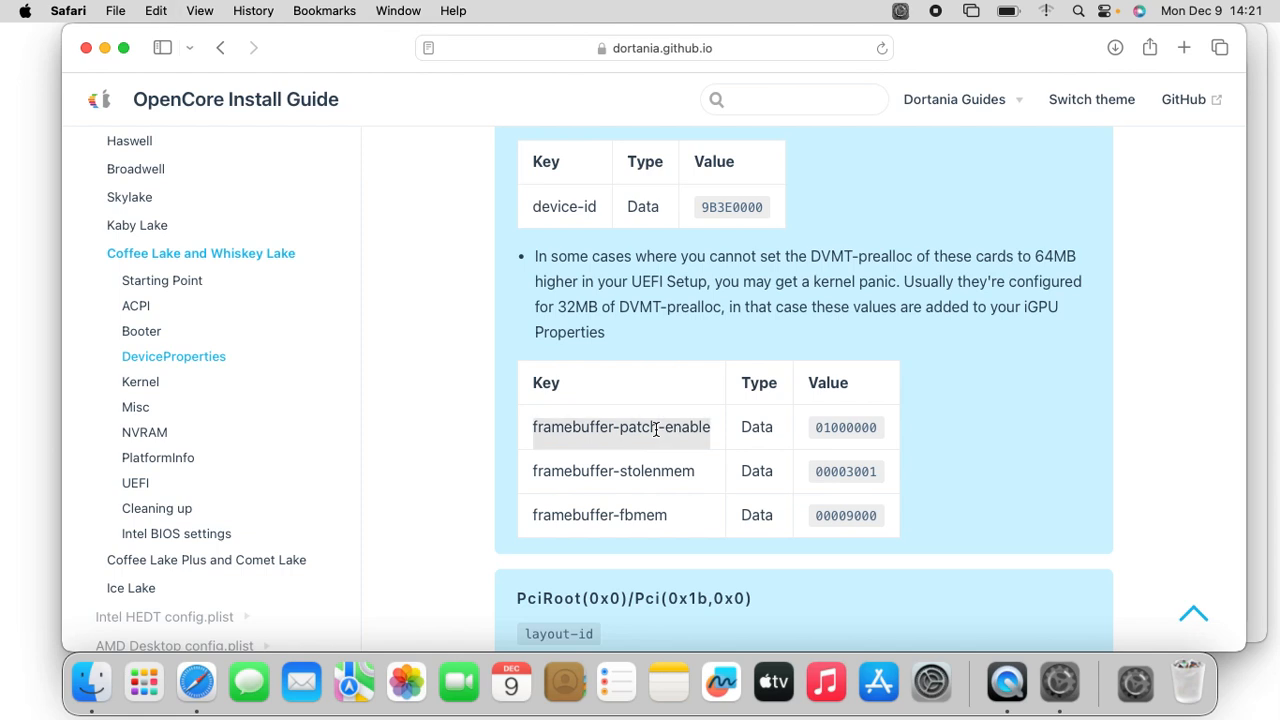
left_click(1055, 672)
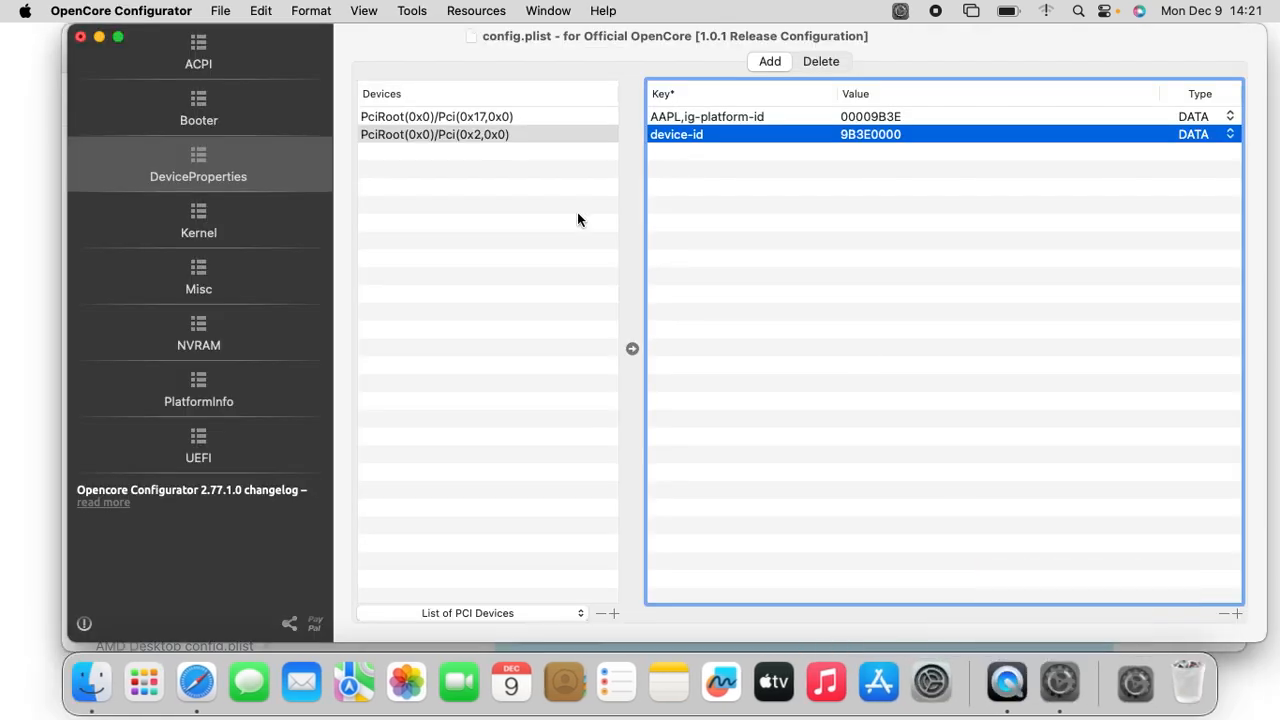
left_click(1237, 613)
double_click(688, 151)
key("super+v")
key("Return")
Step: Copy the value 01000000 from the guide in Safari and enter it for framebuffer-patch-enable in OpenCore Configurator
left_click(200, 673)
left_click(1057, 684)
double_click(868, 152)
key("super+v")
key("Return")
Step: Copy framebuffer-stolenmem from the guide in Safari and add it as a new property key in OpenCore Configurator
left_click(205, 675)
triple_click(613, 471)
left_click(1072, 684)
left_click(1237, 613)
double_click(716, 172)
key("super+v")
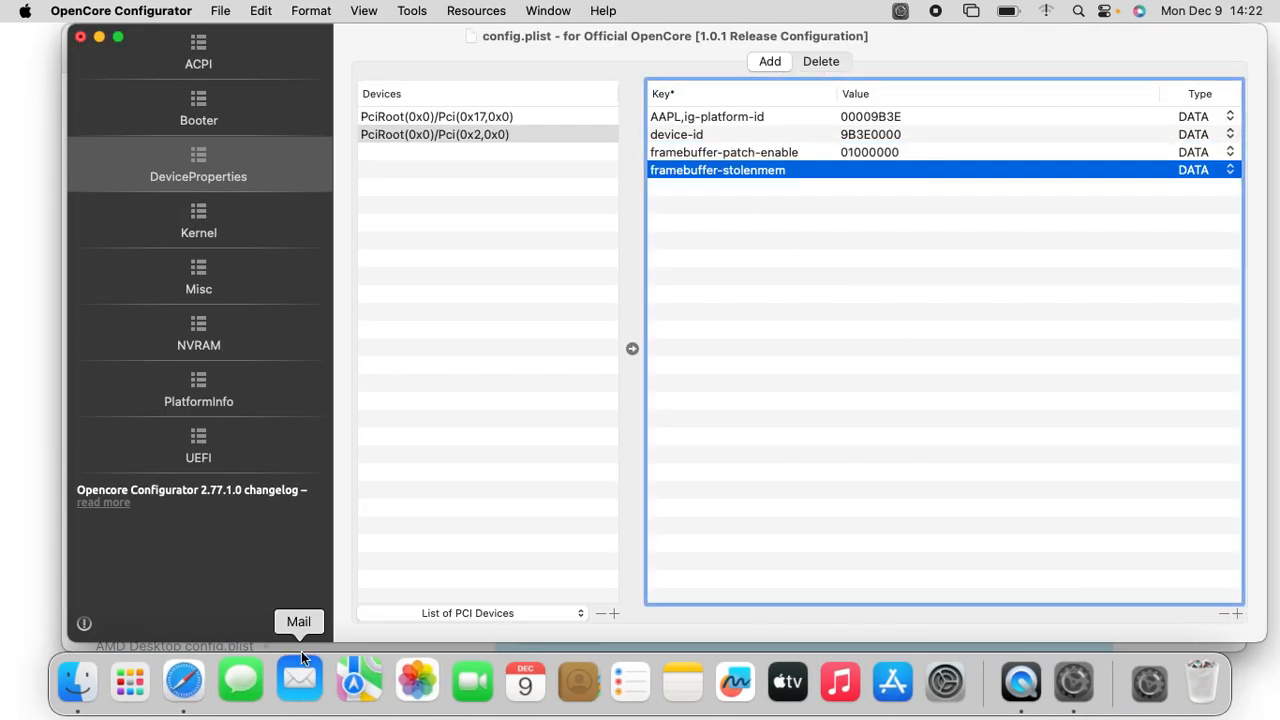
Step: Copy the value 00003001 from the guide in Safari and enter it for framebuffer-stolenmem in OpenCore Configurator
left_click(205, 677)
left_click(1064, 678)
double_click(868, 170)
key("super+v")
Step: Copy framebuffer-fbmem from the guide in Safari and add it as a new property key in OpenCore Configurator
left_click(205, 677)
triple_click(618, 515)
left_click(1062, 682)
left_click(1238, 613)
double_click(757, 190)
key("super+v")
key("Return")
Step: Copy the value 00009000 from the guide in Safari and enter it for framebuffer-fbmem in OpenCore Configurator
left_click(203, 677)
double_click(850, 514)
scroll(1084, 611, "down", 1)
scroll(1084, 611, "down", 1)
left_click(1062, 682)
double_click(870, 188)
key("super+v")
key("Return")
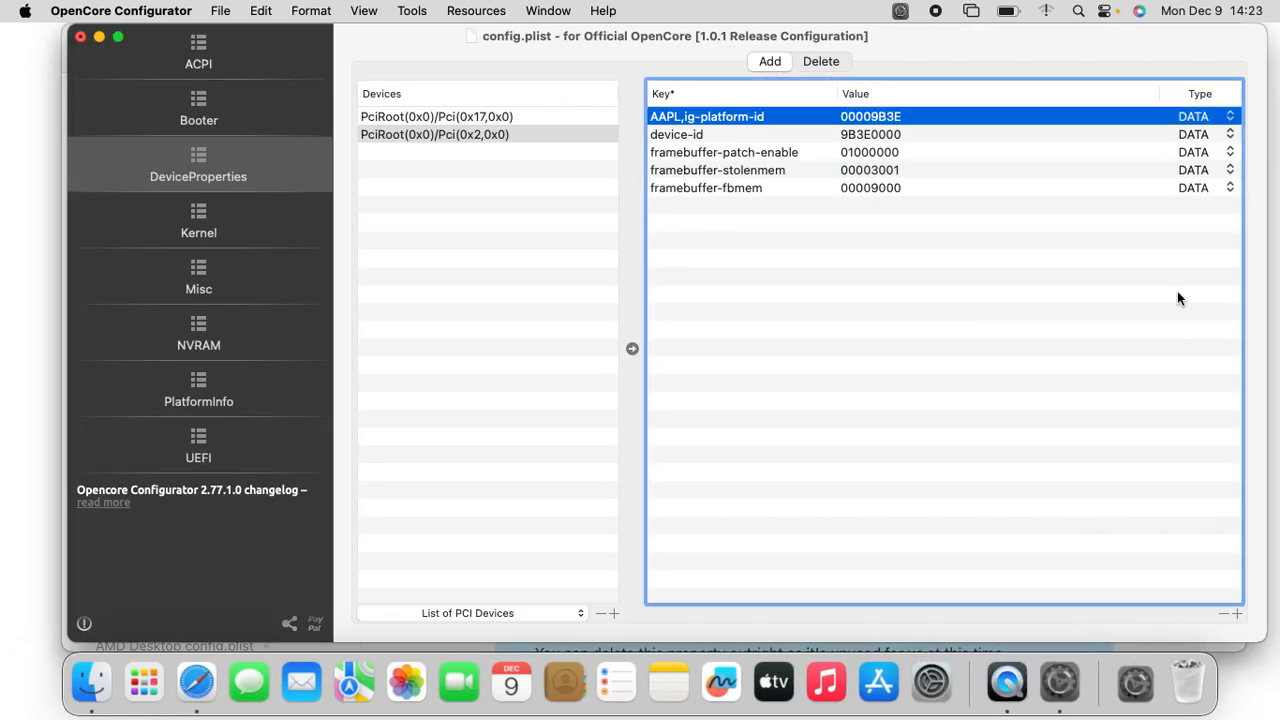
Step: Save config.plist and close both the OpenCore Configurator document and the Safari guide window
left_click(220, 11)
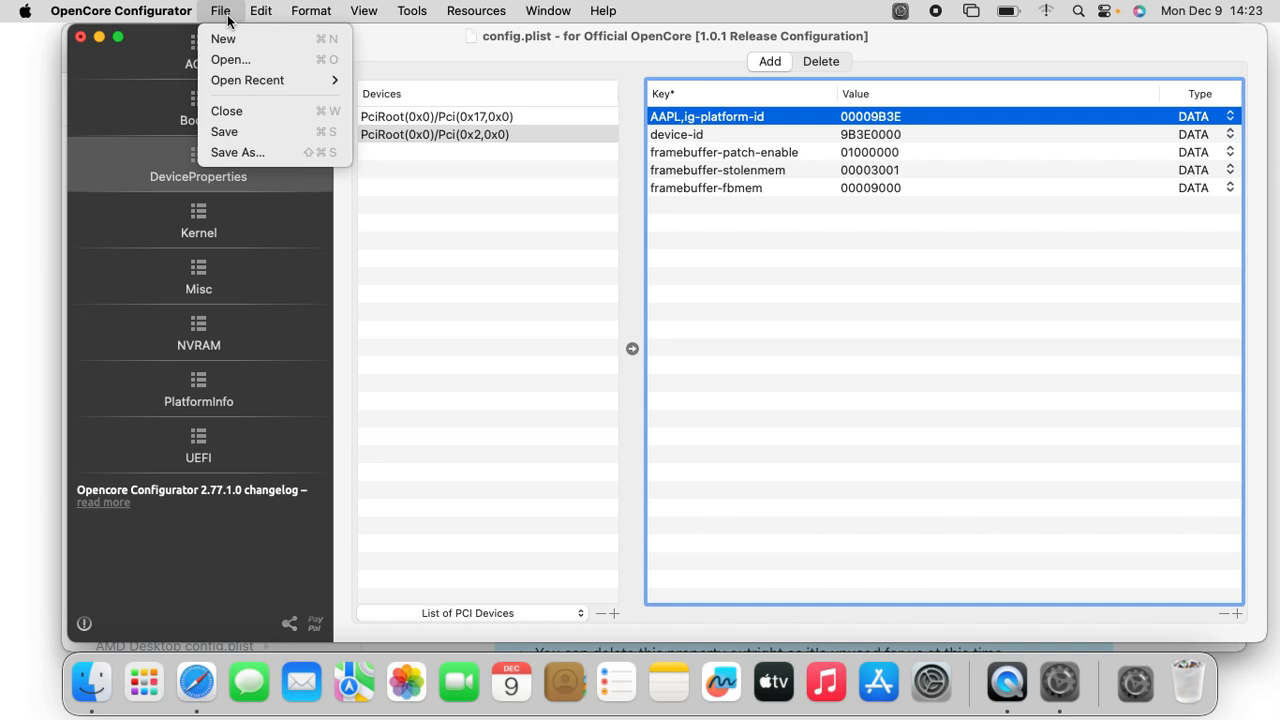
left_click(254, 133)
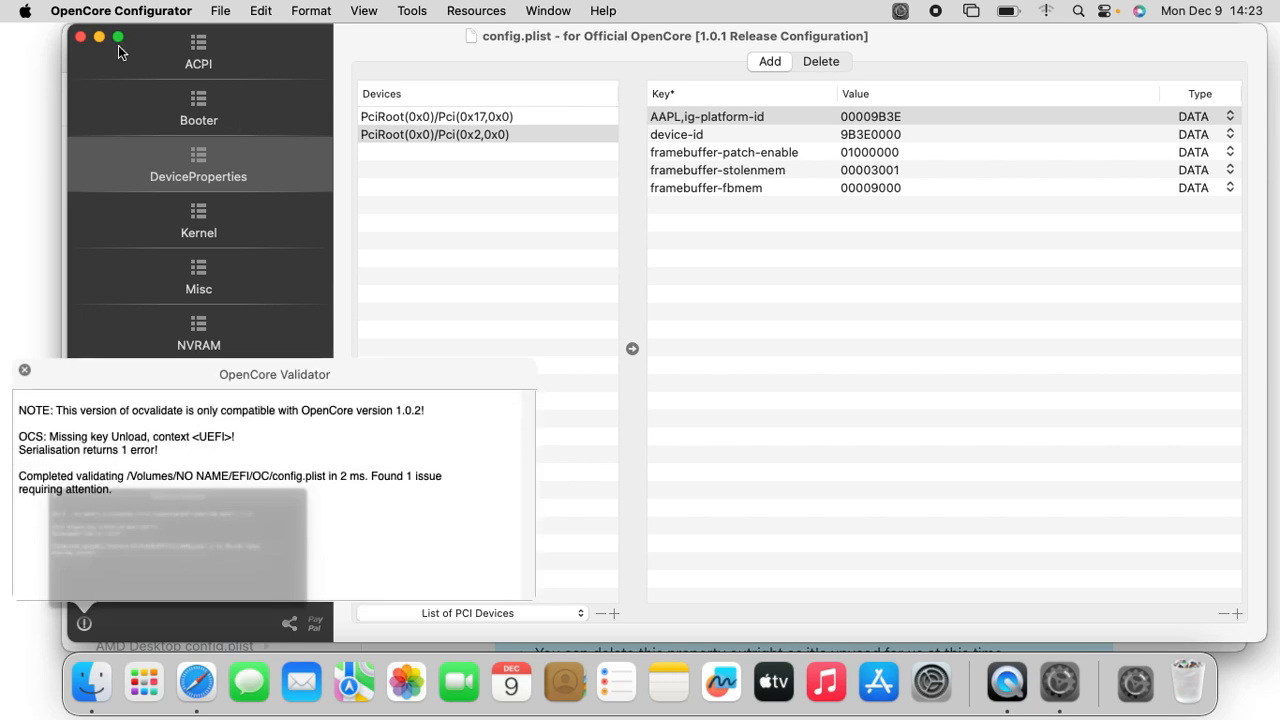
left_click(81, 38)
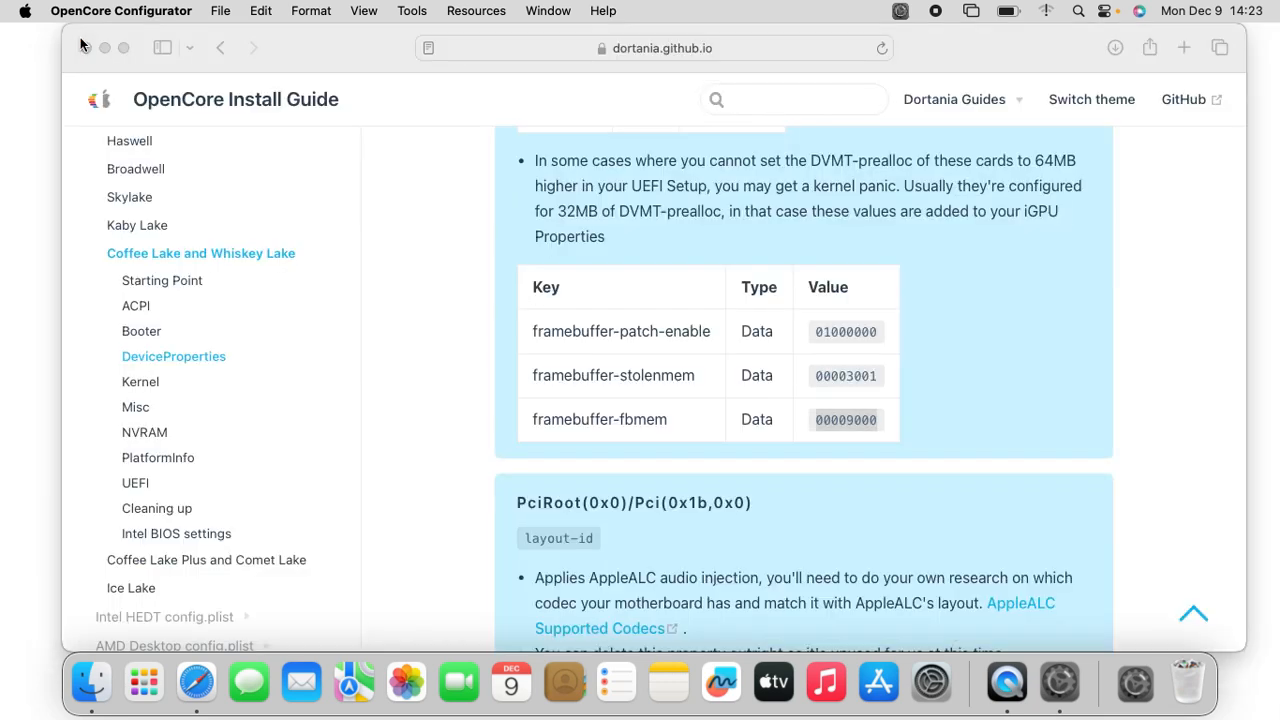
left_click(86, 48)
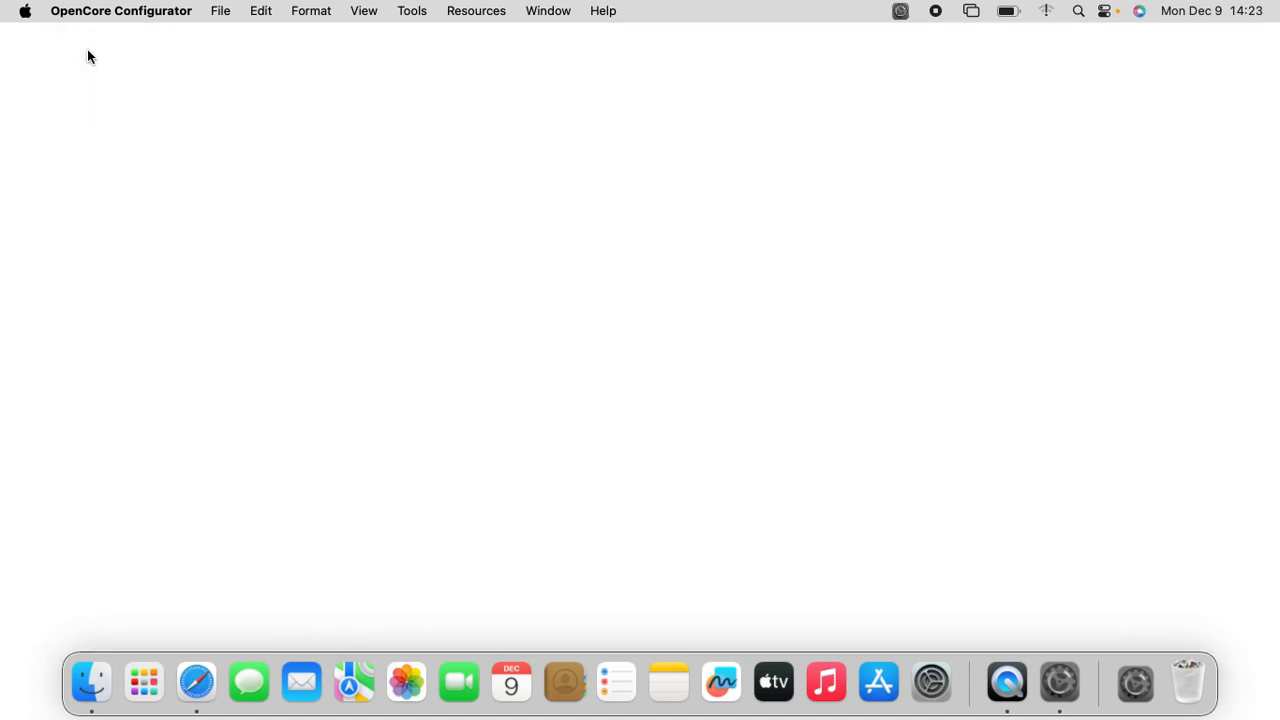
Step: Restart the Mac with the option to reopen windows when logging back in left off
left_click(25, 12)
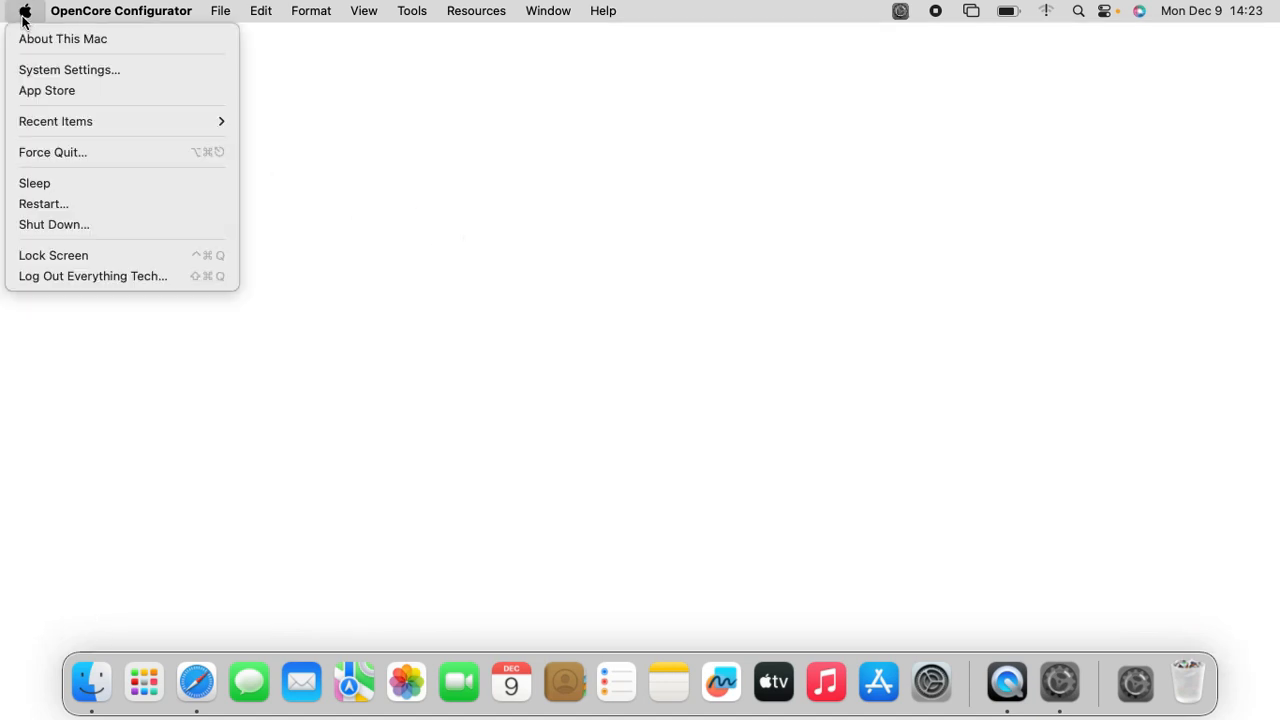
left_click(134, 203)
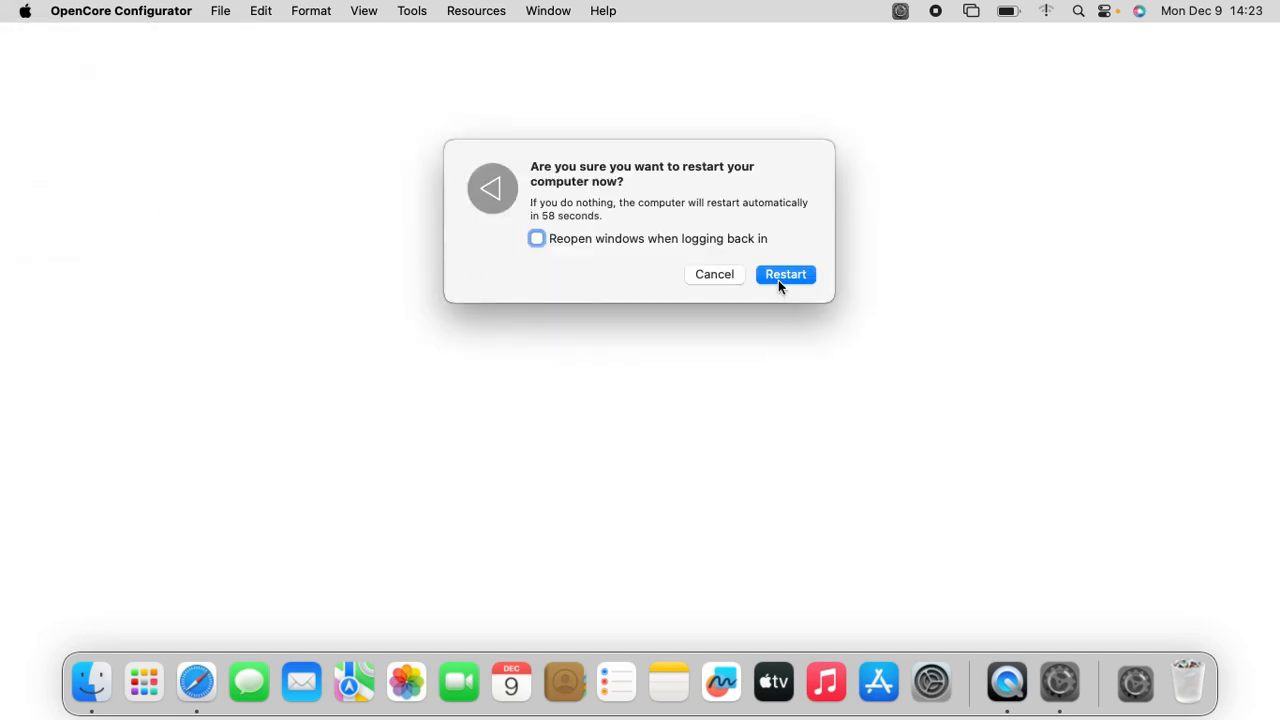
left_click(779, 282)
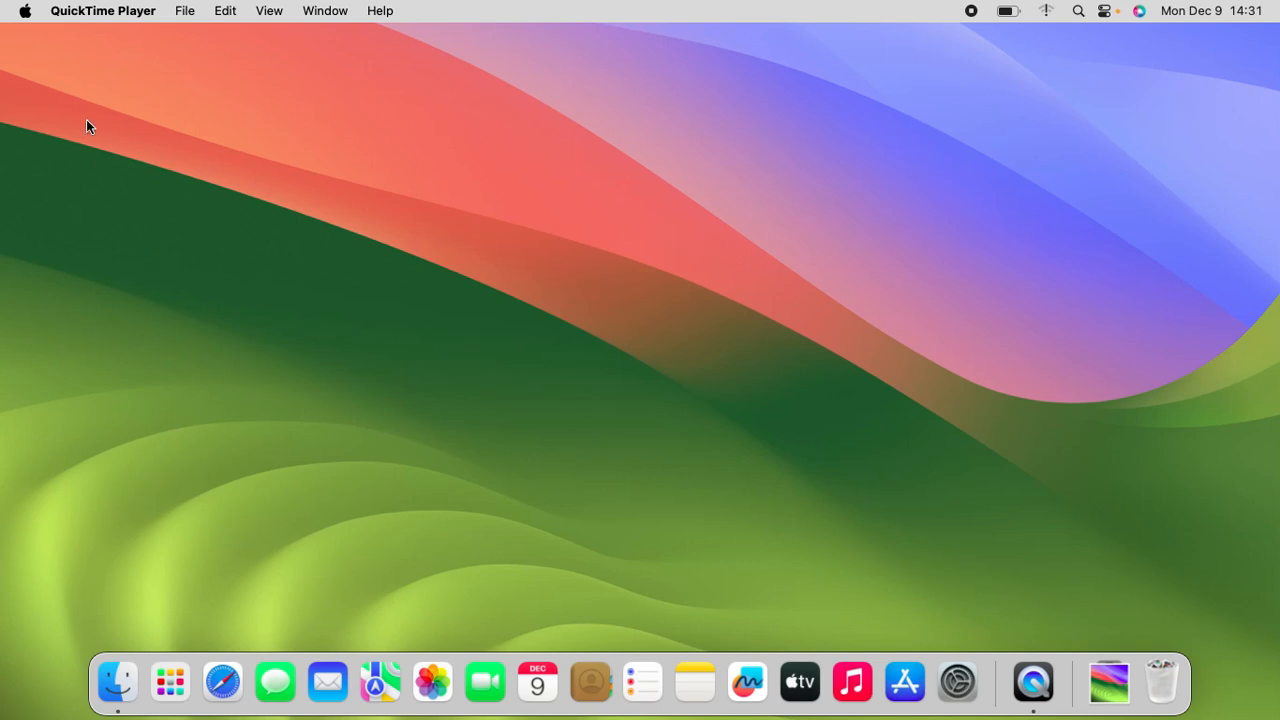
Step: Open About This Mac and check the Graphics entry for the graphics chip and its video memory
left_click(26, 12)
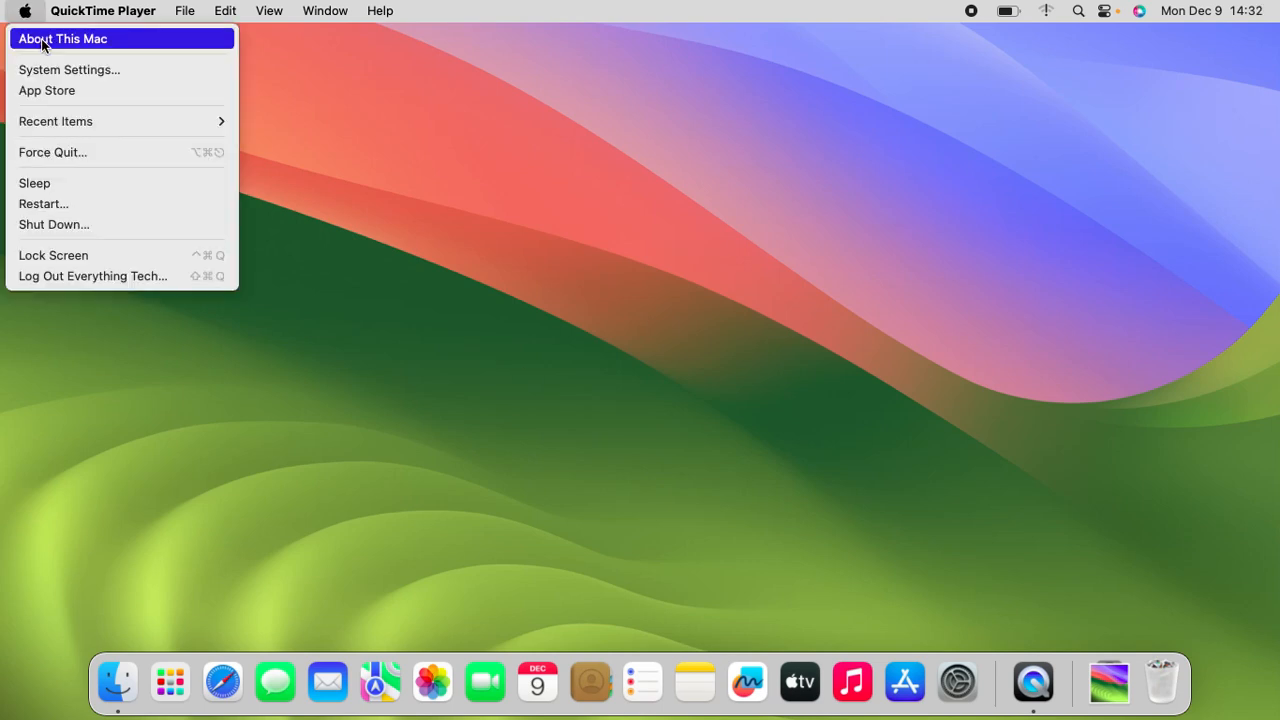
left_click(42, 41)
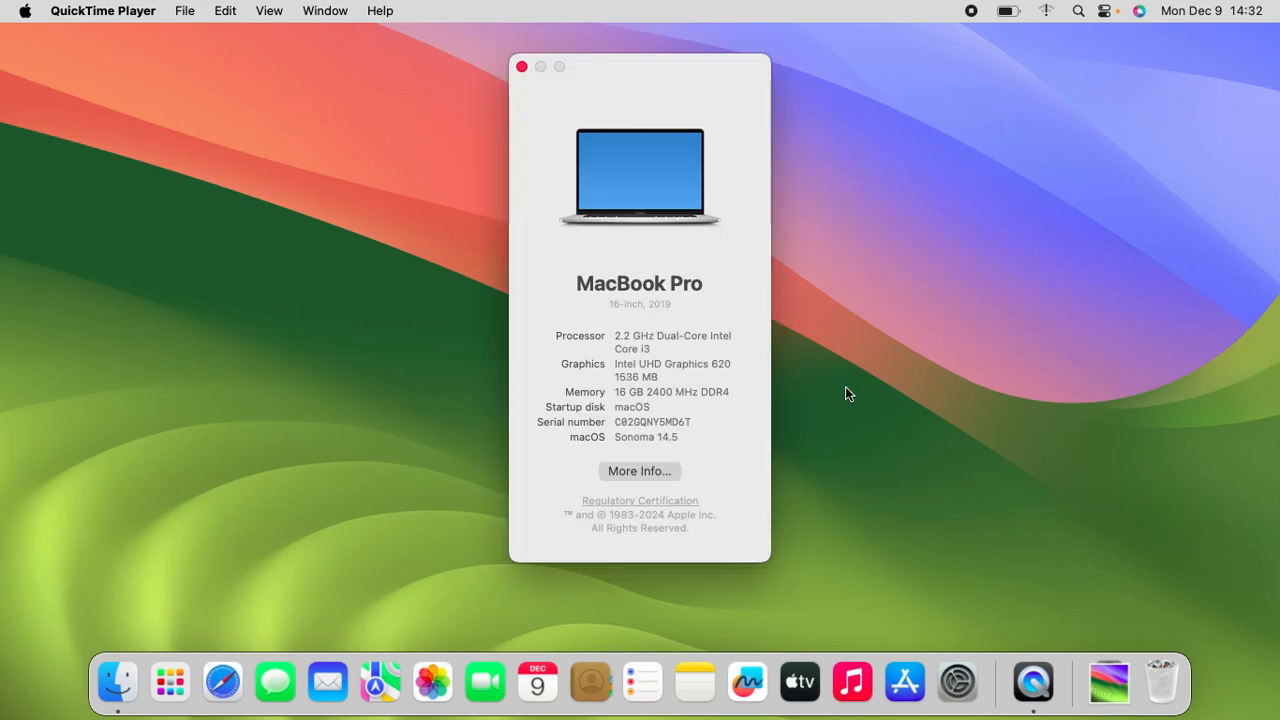
triple_click(654, 365)
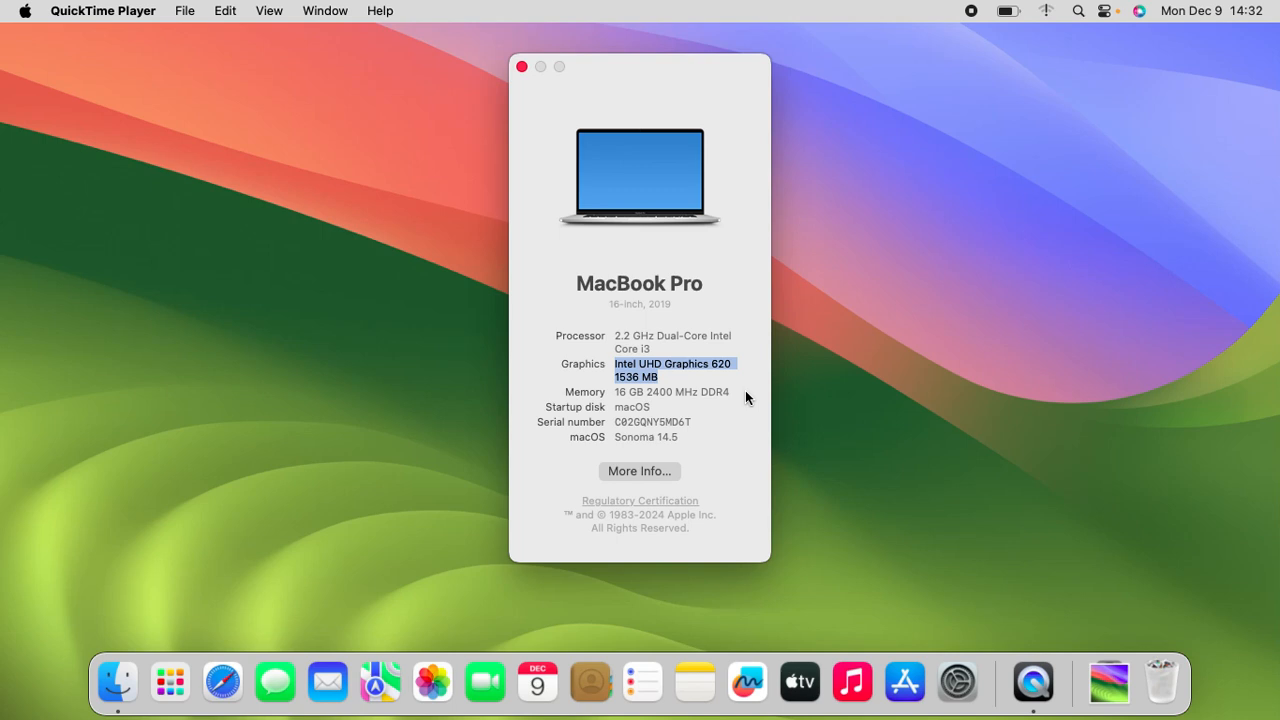
left_click(744, 338)
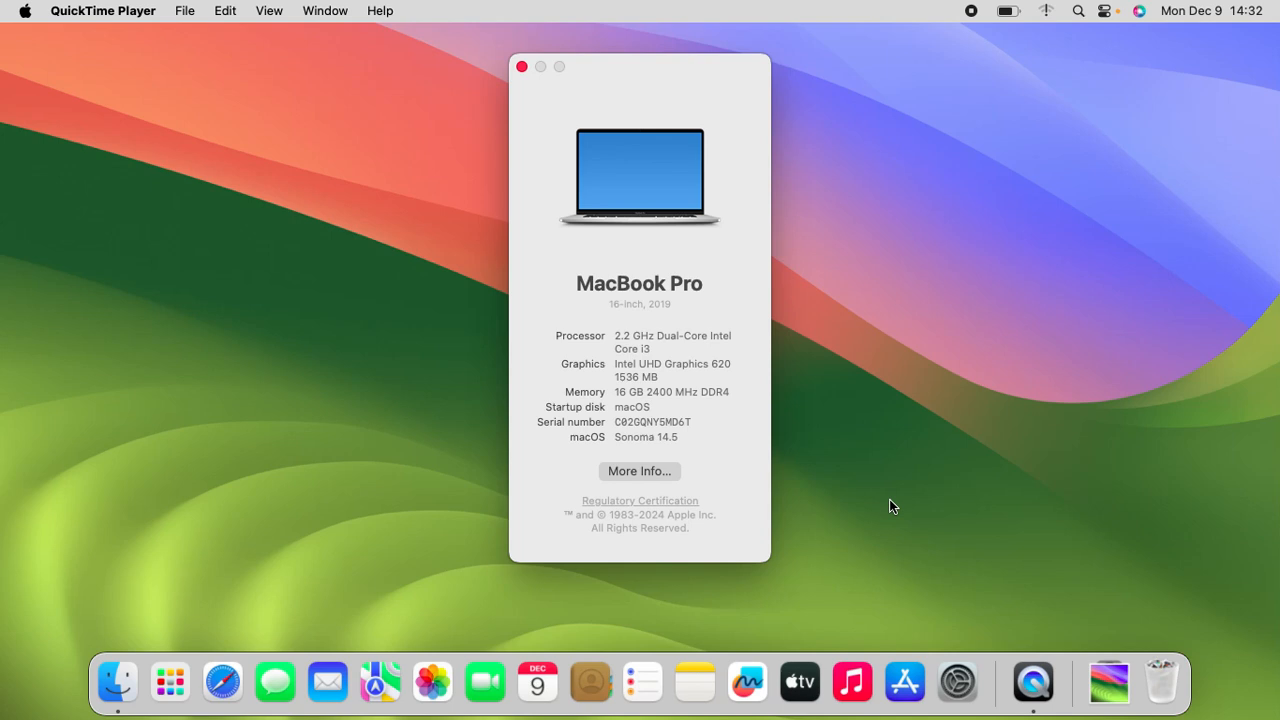